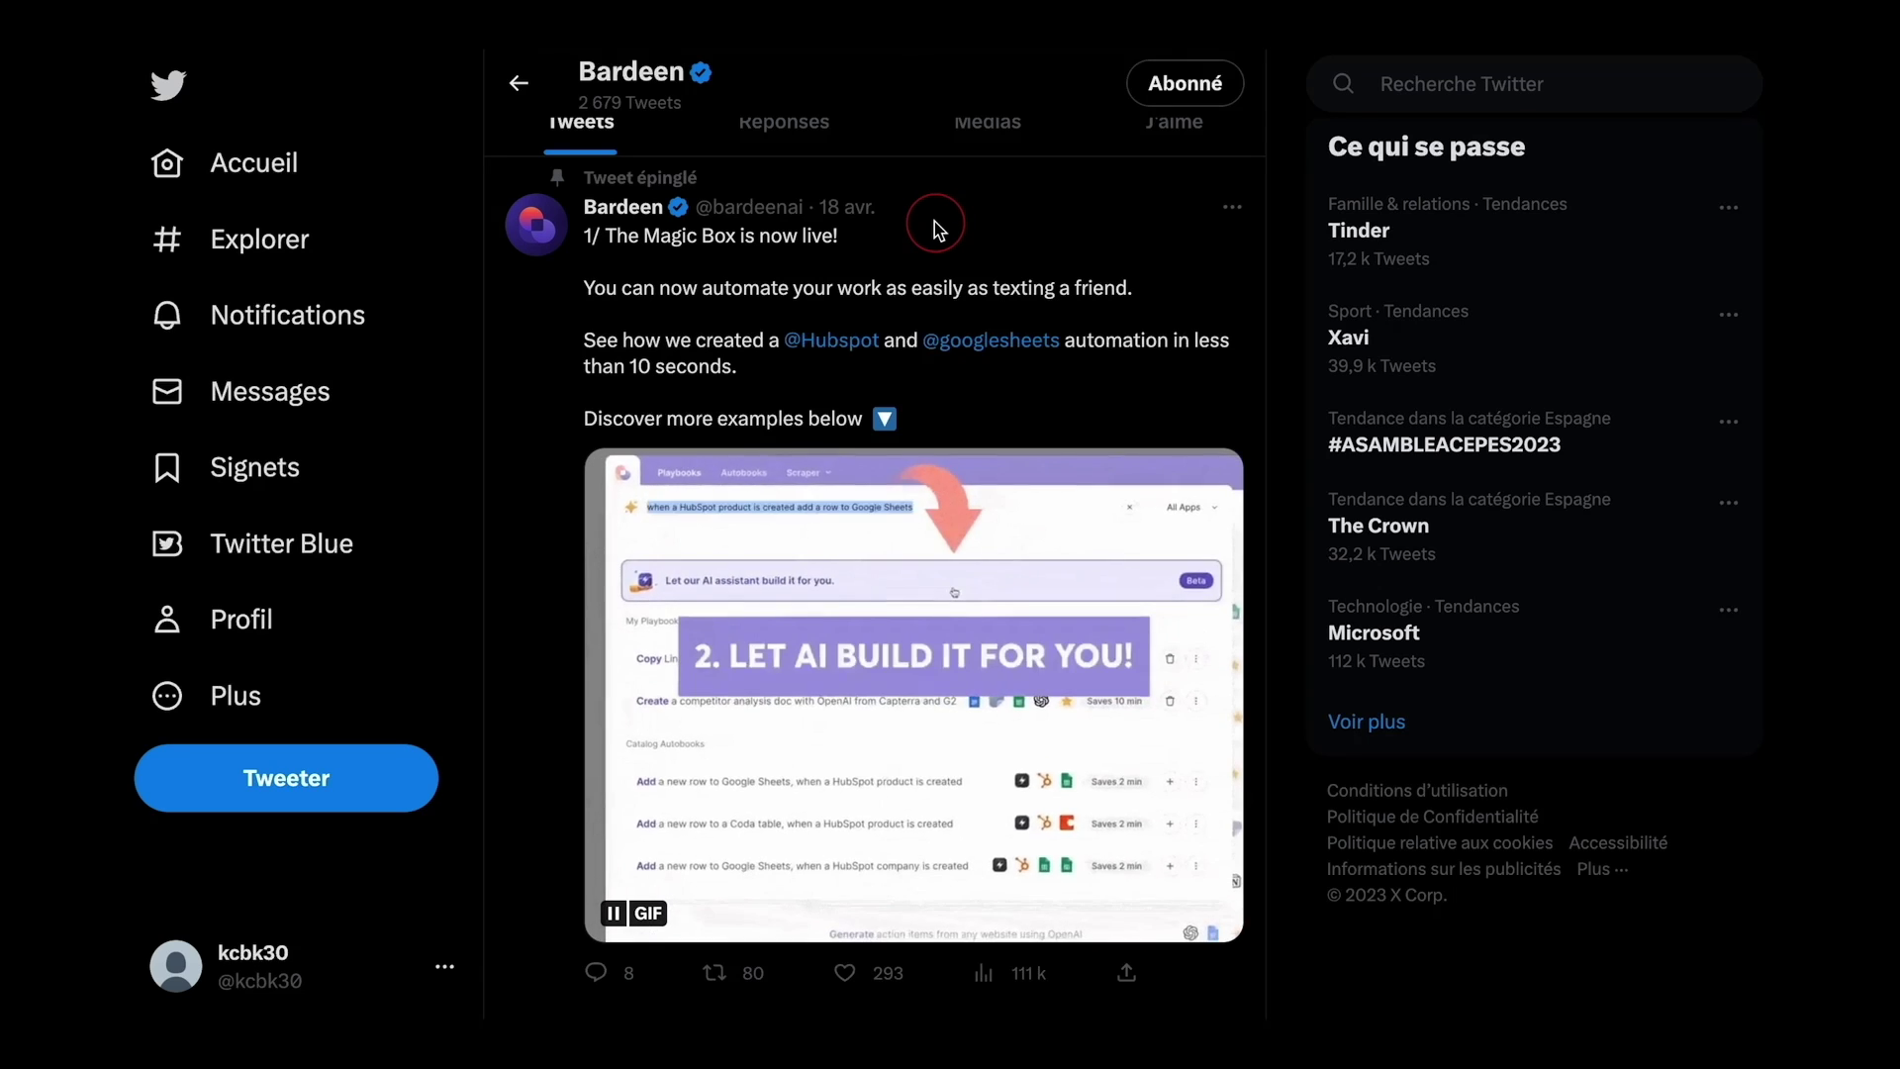
Look through Bardeen's recent tweets on Twitter, from the pinned Magic Box announcement to the retweeted posts about AI tools
{"action": "scroll", "coordinate": [1264, 514], "scroll_direction": "down", "scroll_amount": 1}
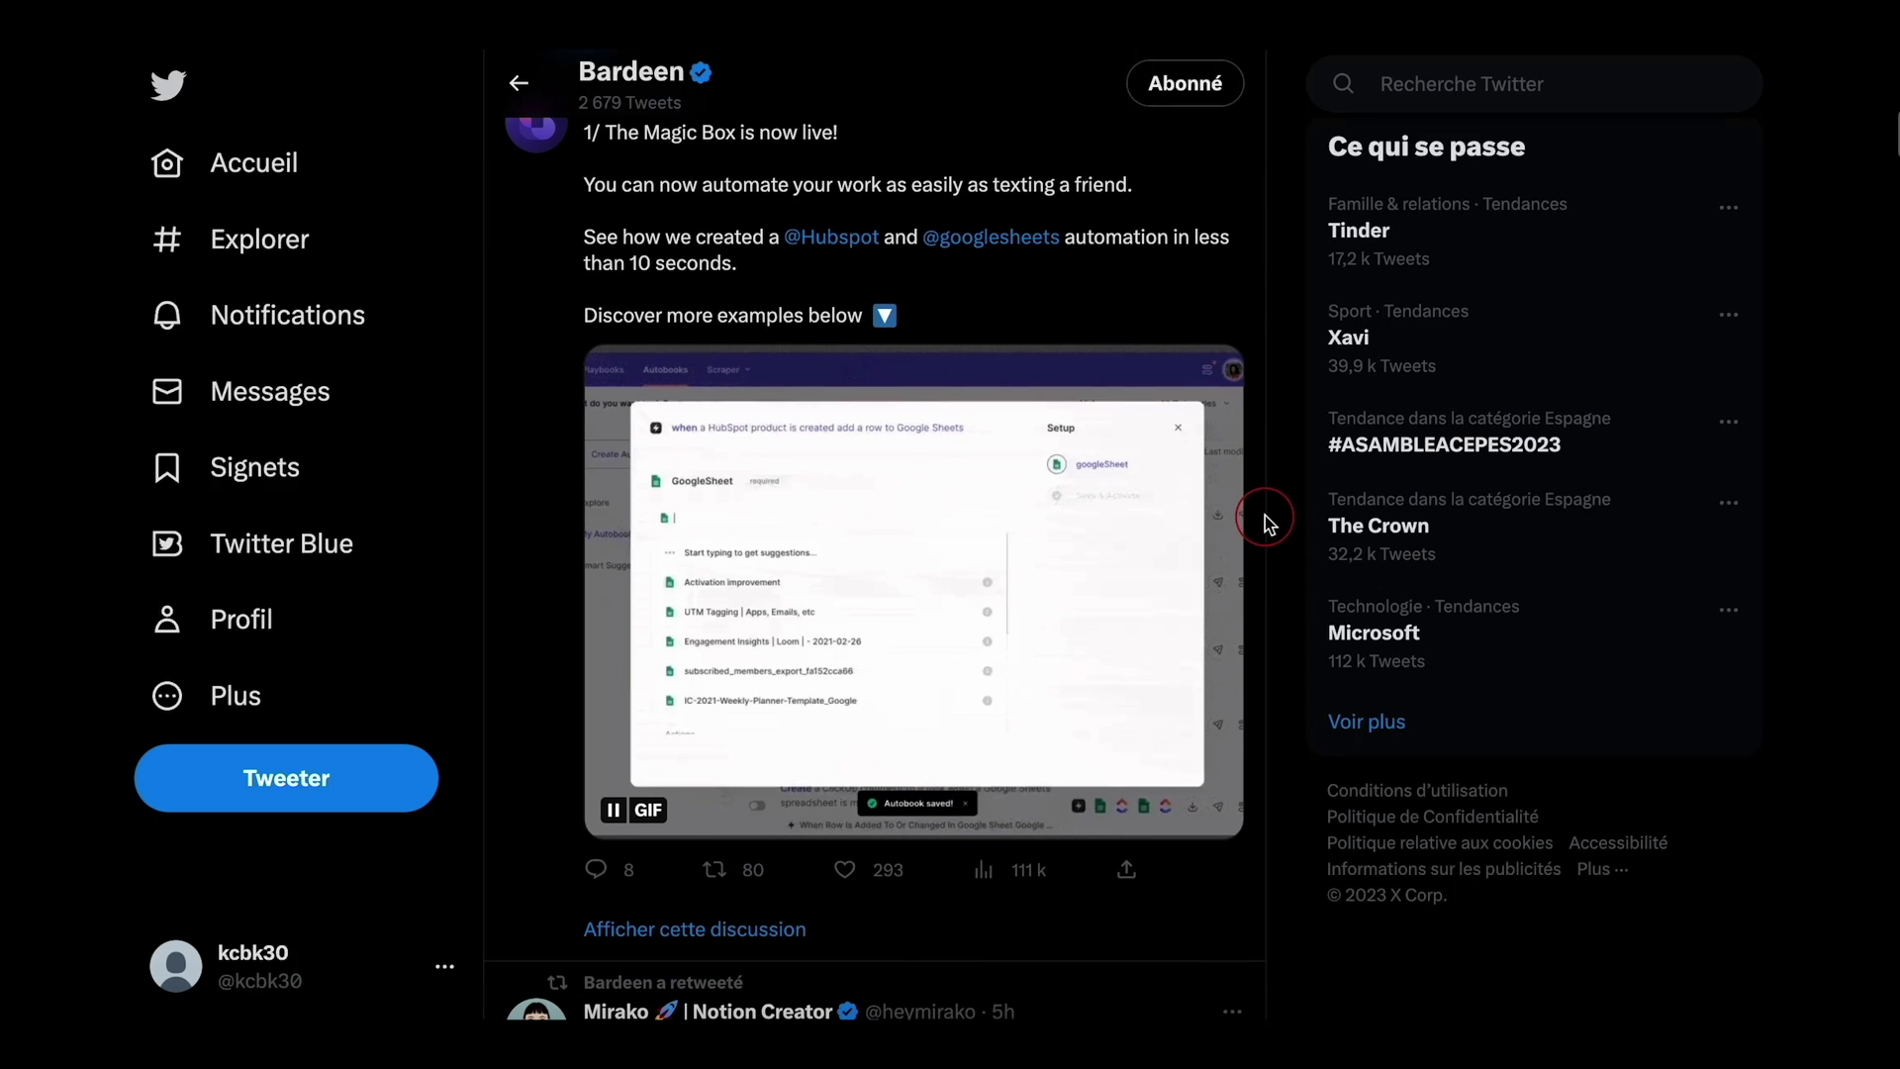
{"action": "scroll", "coordinate": [1281, 538], "scroll_direction": "down", "scroll_amount": 5}
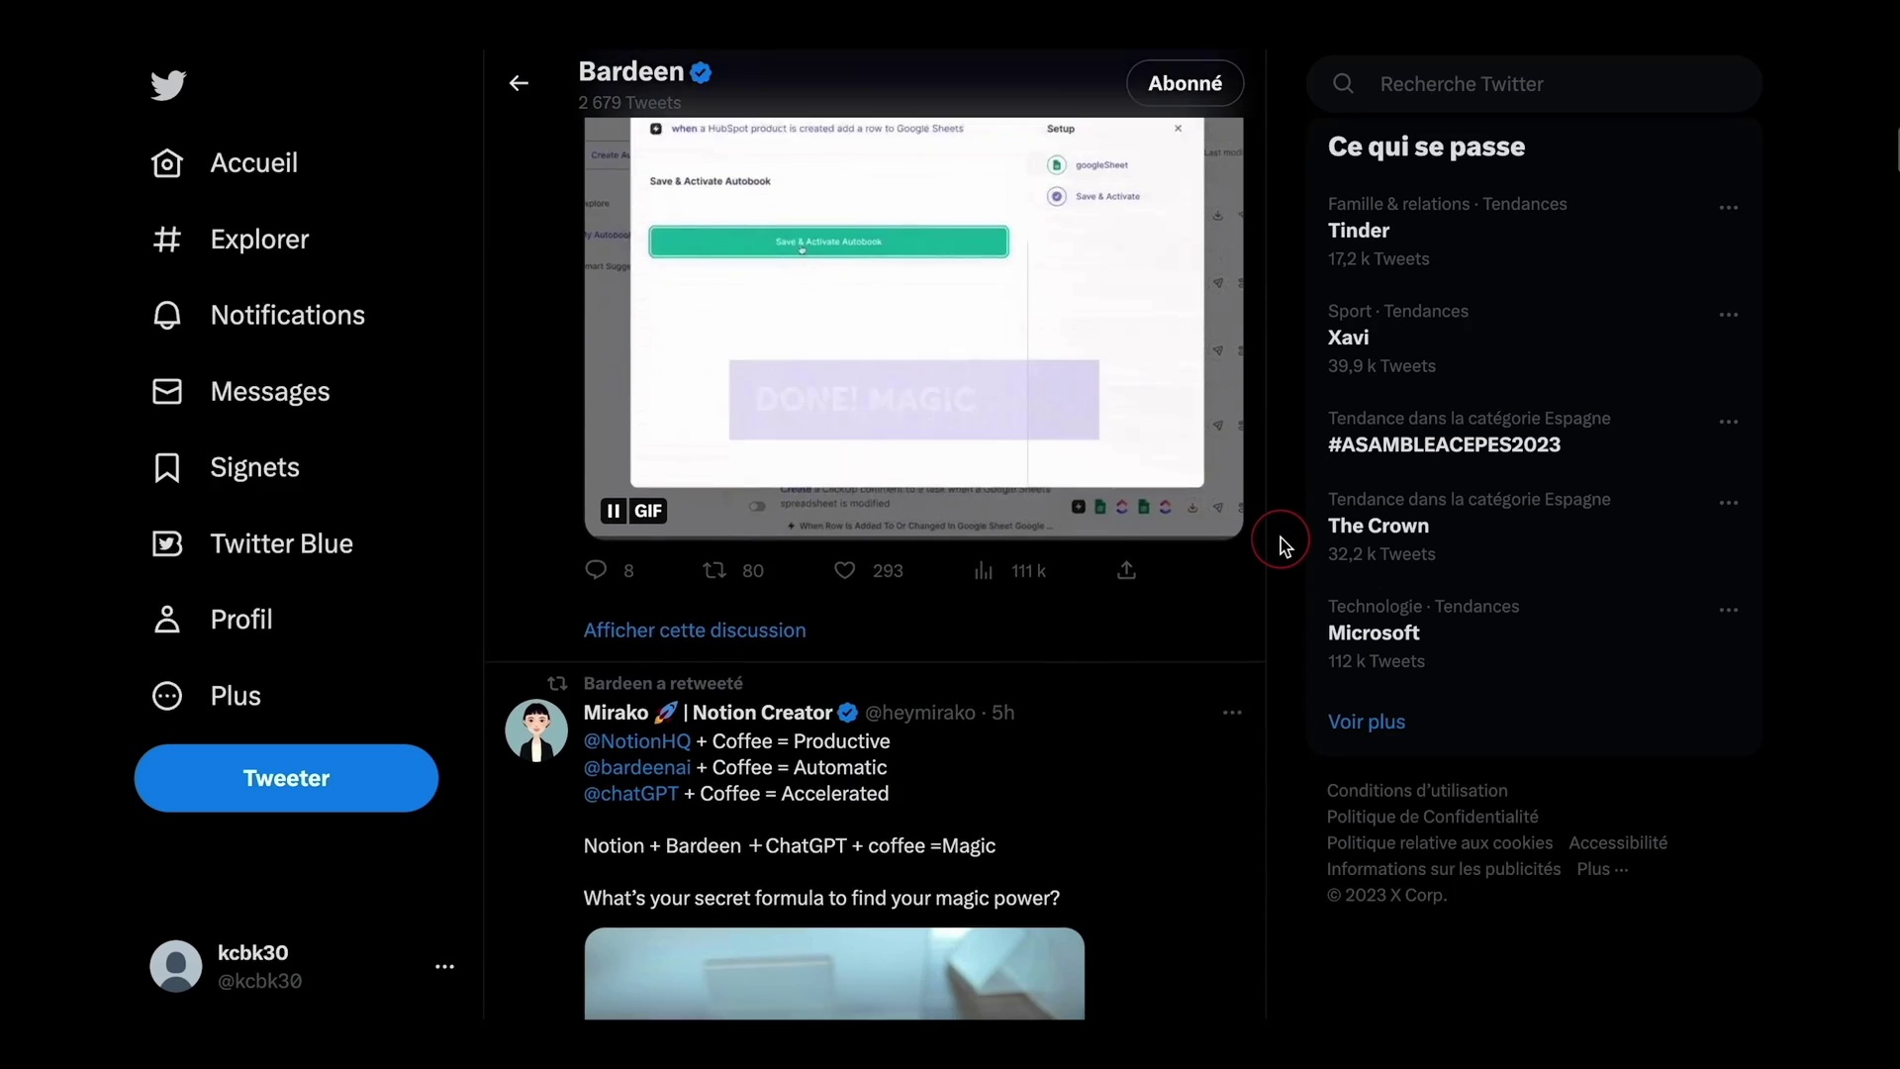
{"action": "scroll", "coordinate": [1273, 586], "scroll_direction": "down", "scroll_amount": 6}
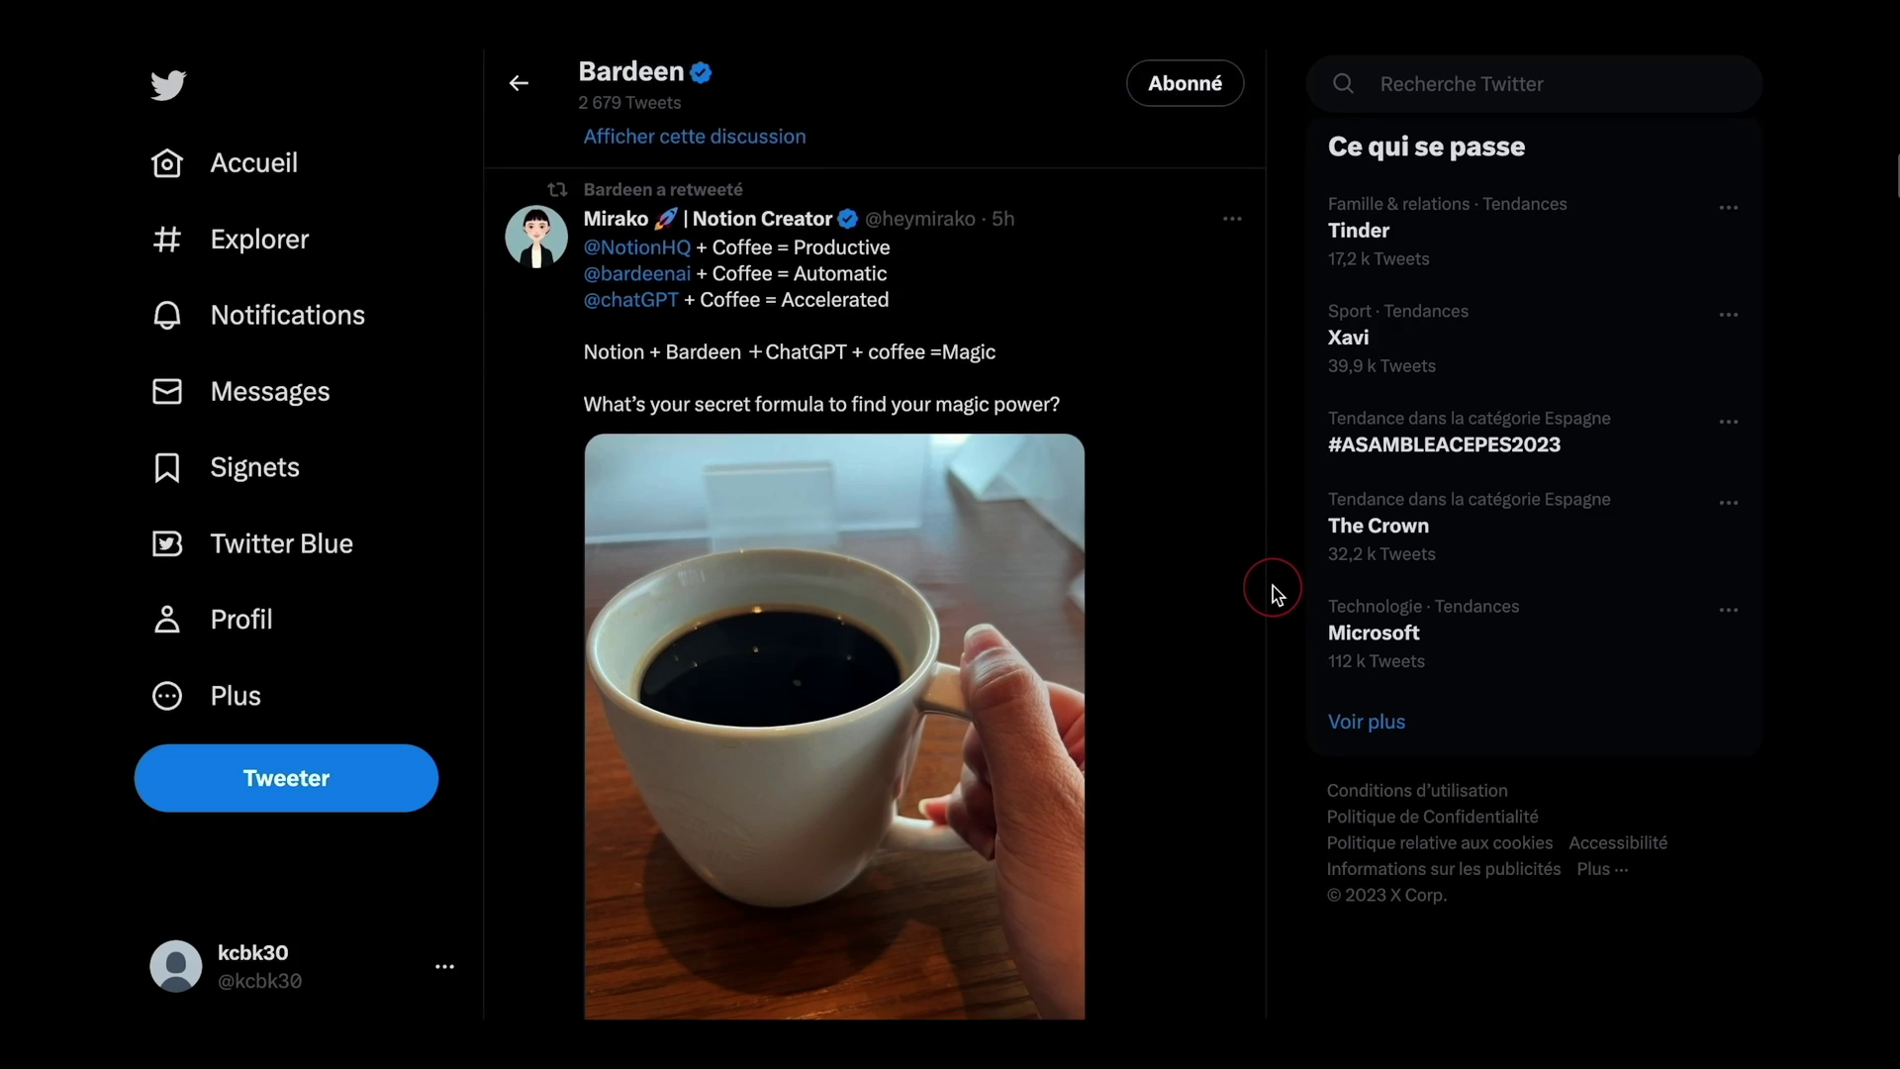
{"action": "scroll", "coordinate": [1281, 514], "scroll_direction": "down", "scroll_amount": 20}
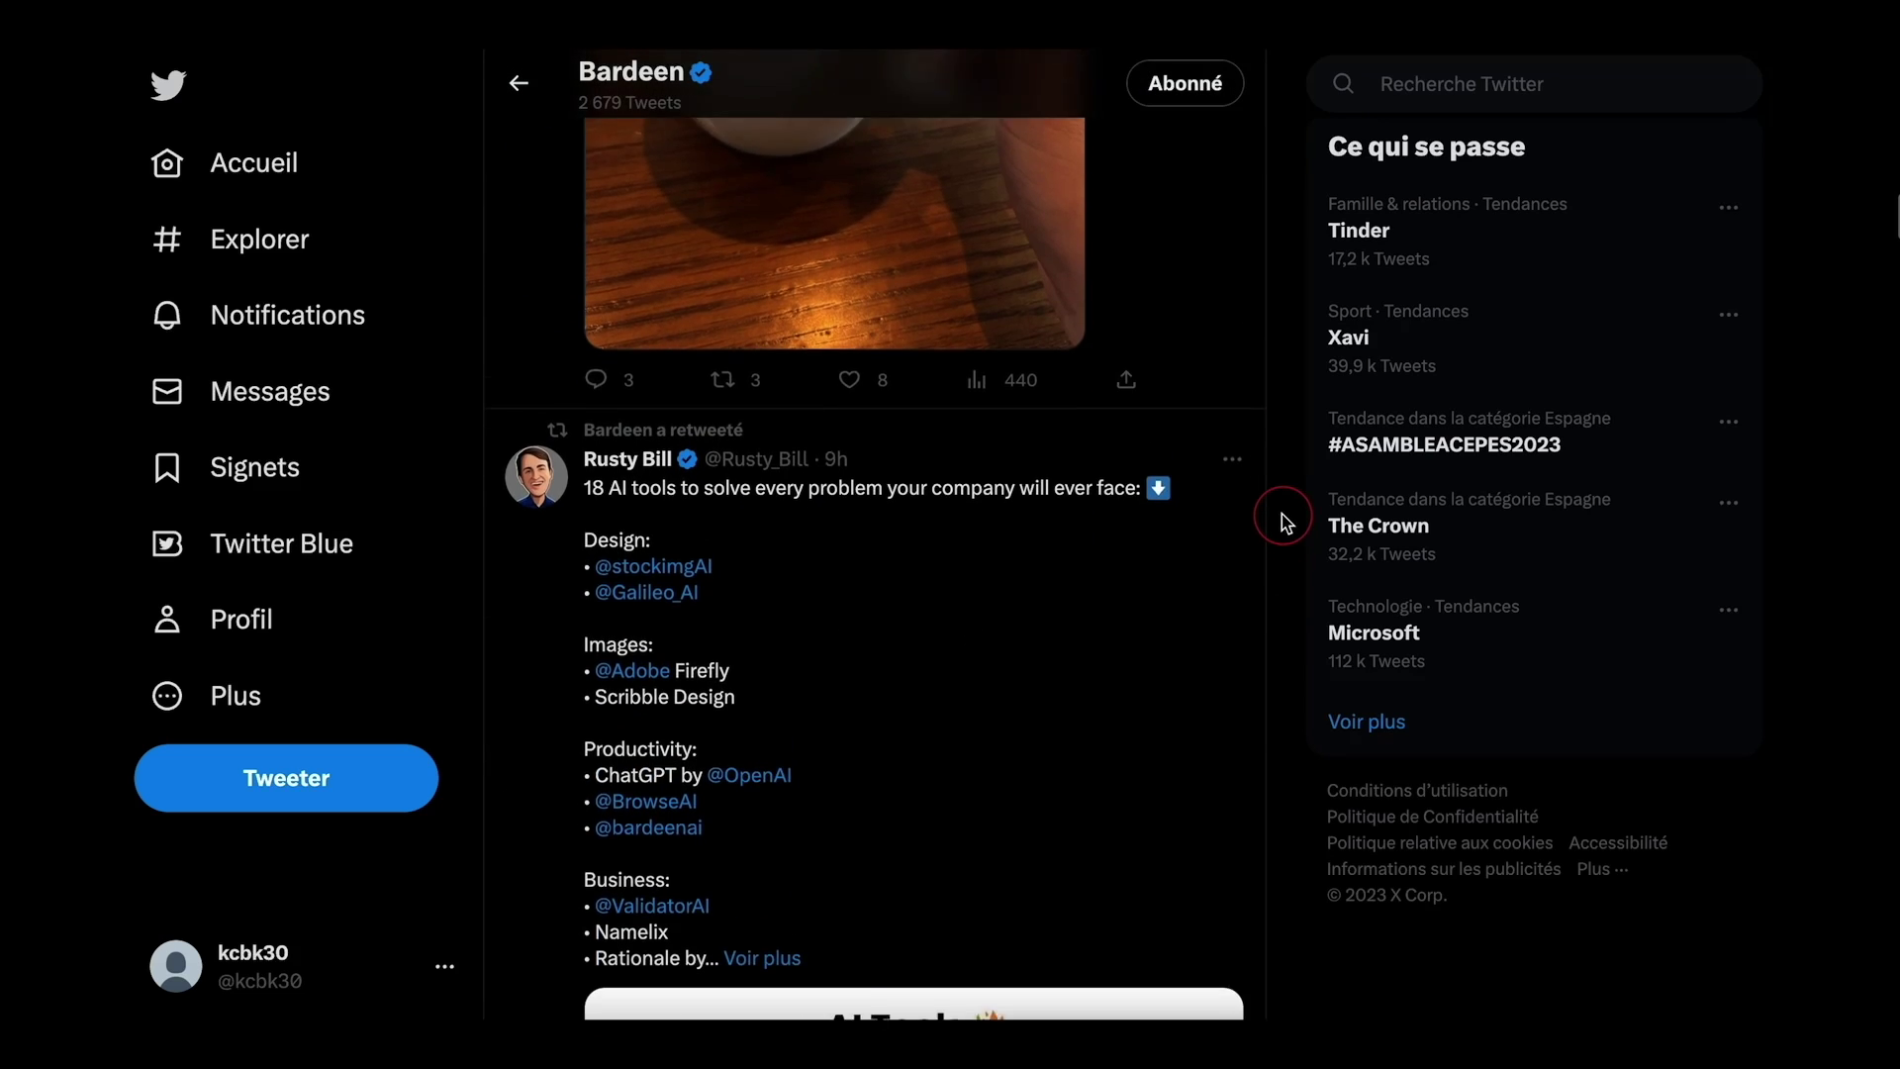
{"action": "scroll", "coordinate": [1281, 513], "scroll_direction": "up", "scroll_amount": 20}
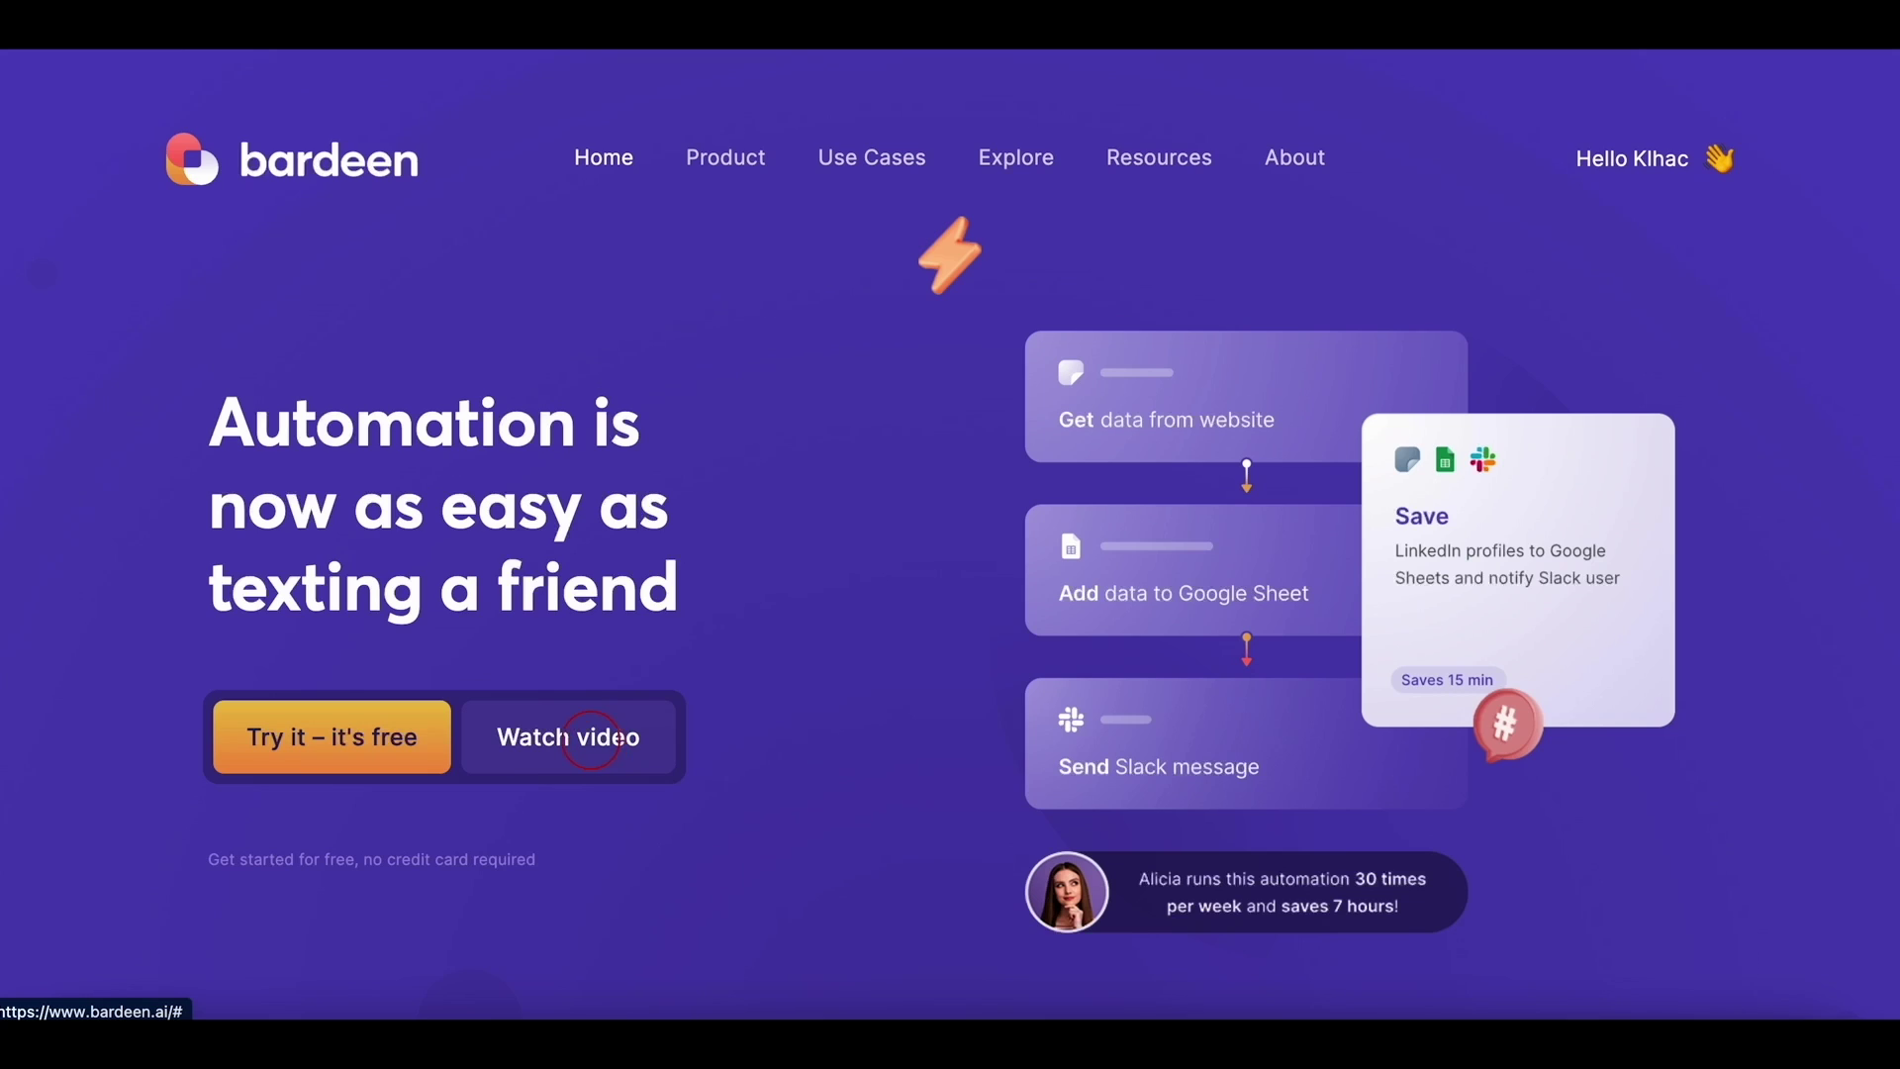
Switch to the Bardeen website, play the introductory video from the home page and close it
{"action": "left_click", "coordinate": [591, 740]}
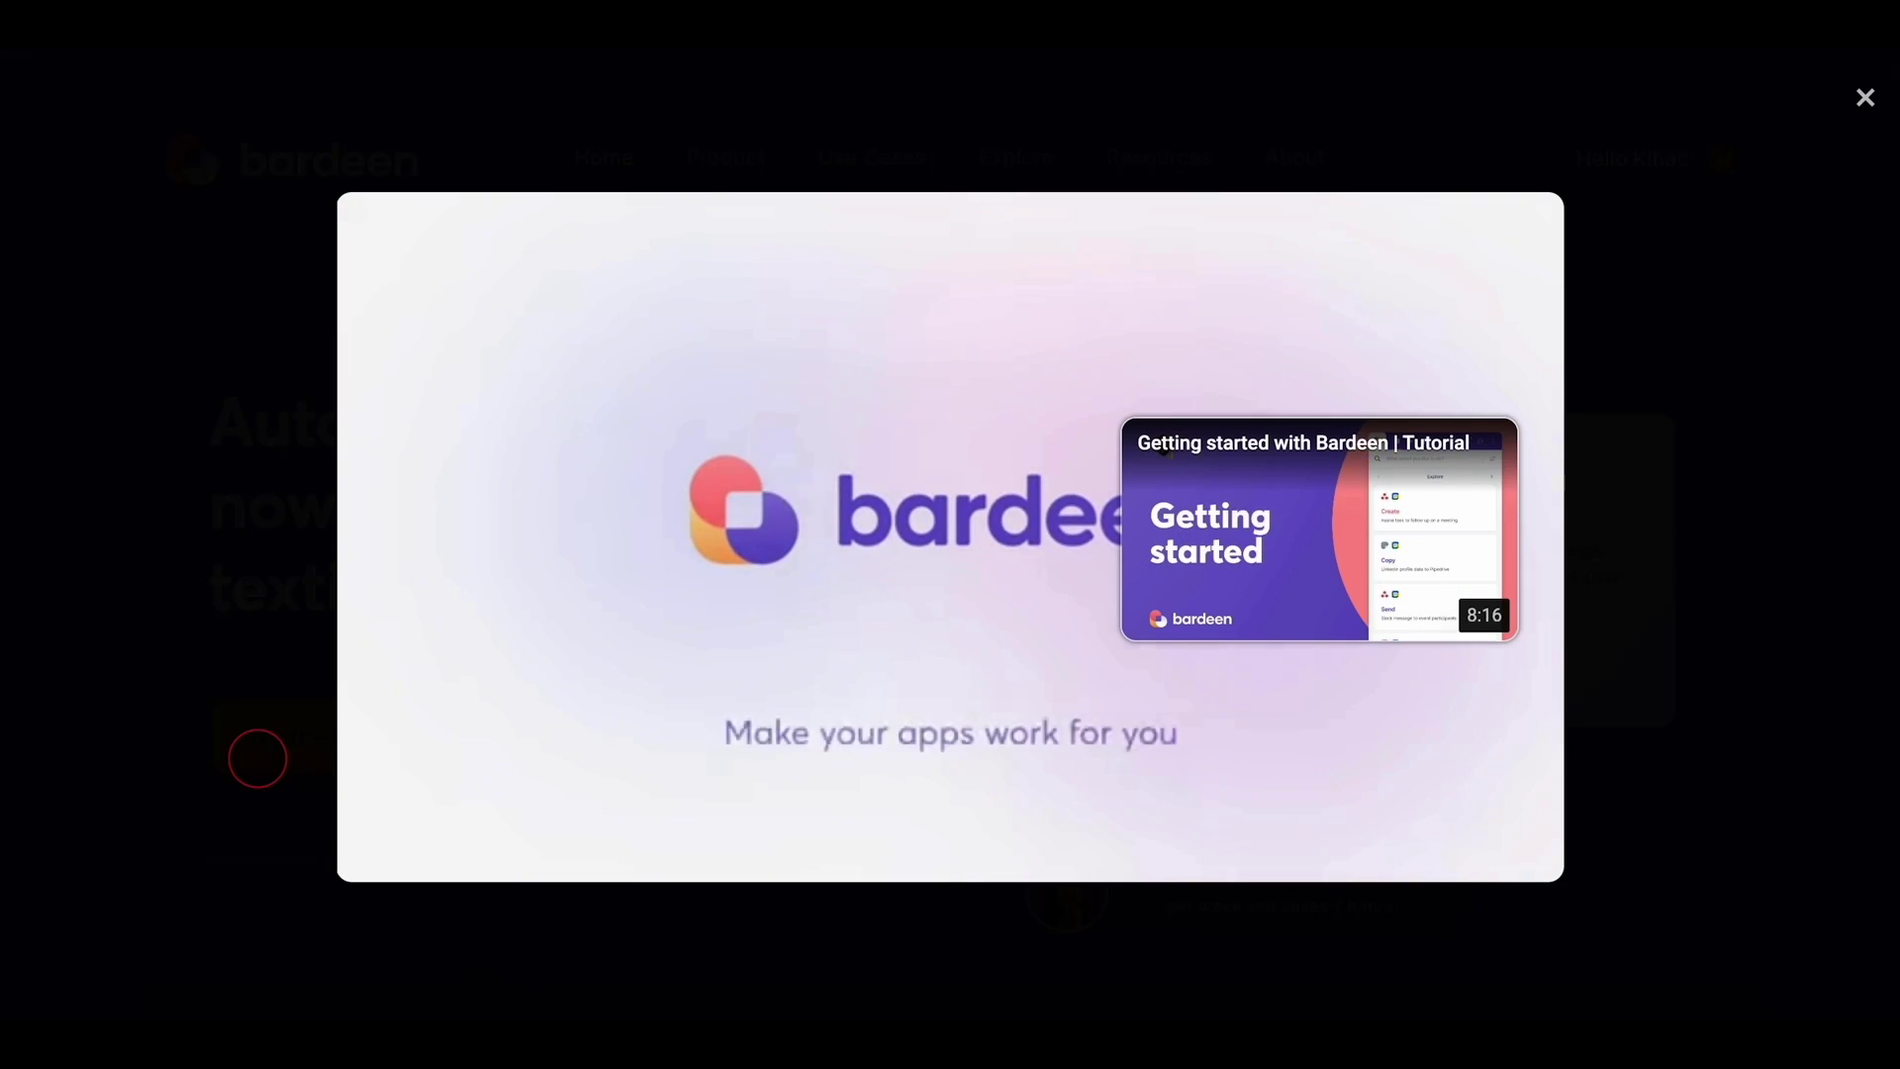
{"action": "left_click", "coordinate": [1865, 97]}
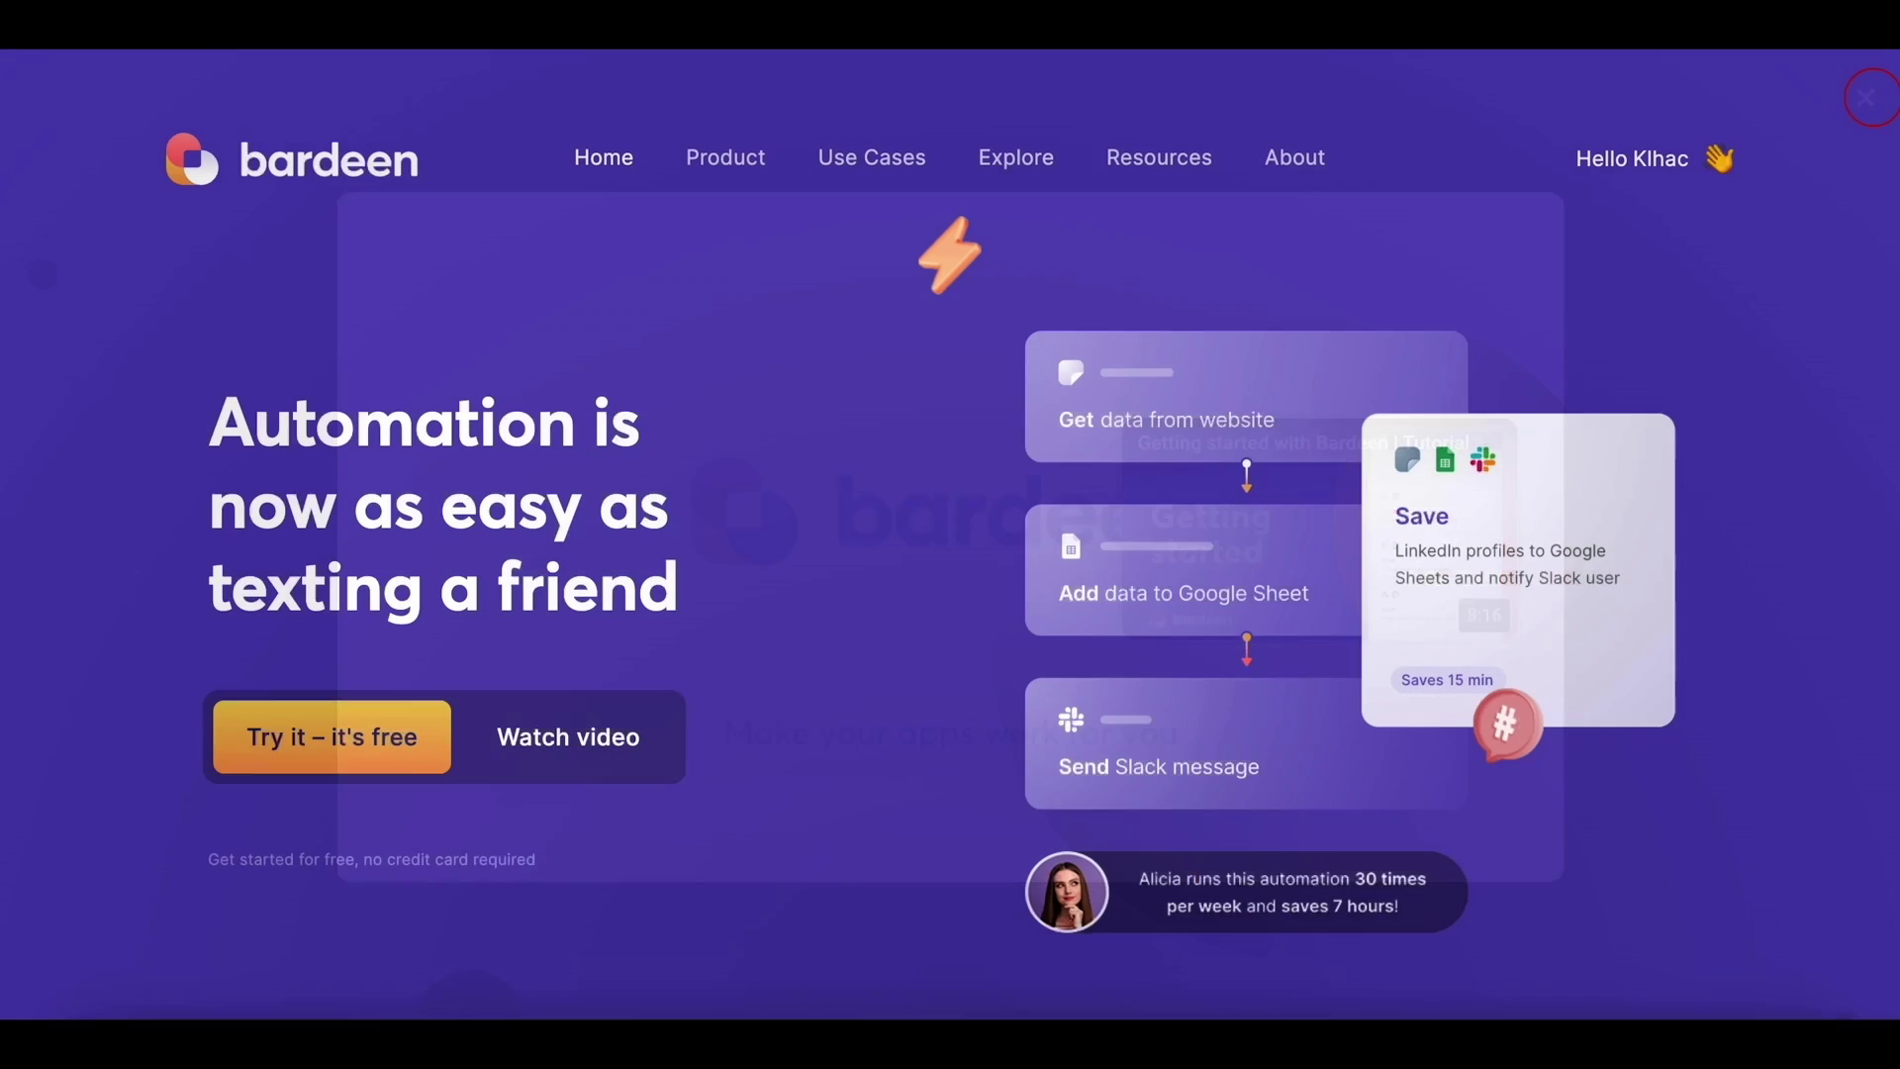
Review the Bardeen home page's sections on AI-built automations, supported app integrations and automation use cases
{"action": "scroll", "coordinate": [1805, 547], "scroll_direction": "down", "scroll_amount": 10}
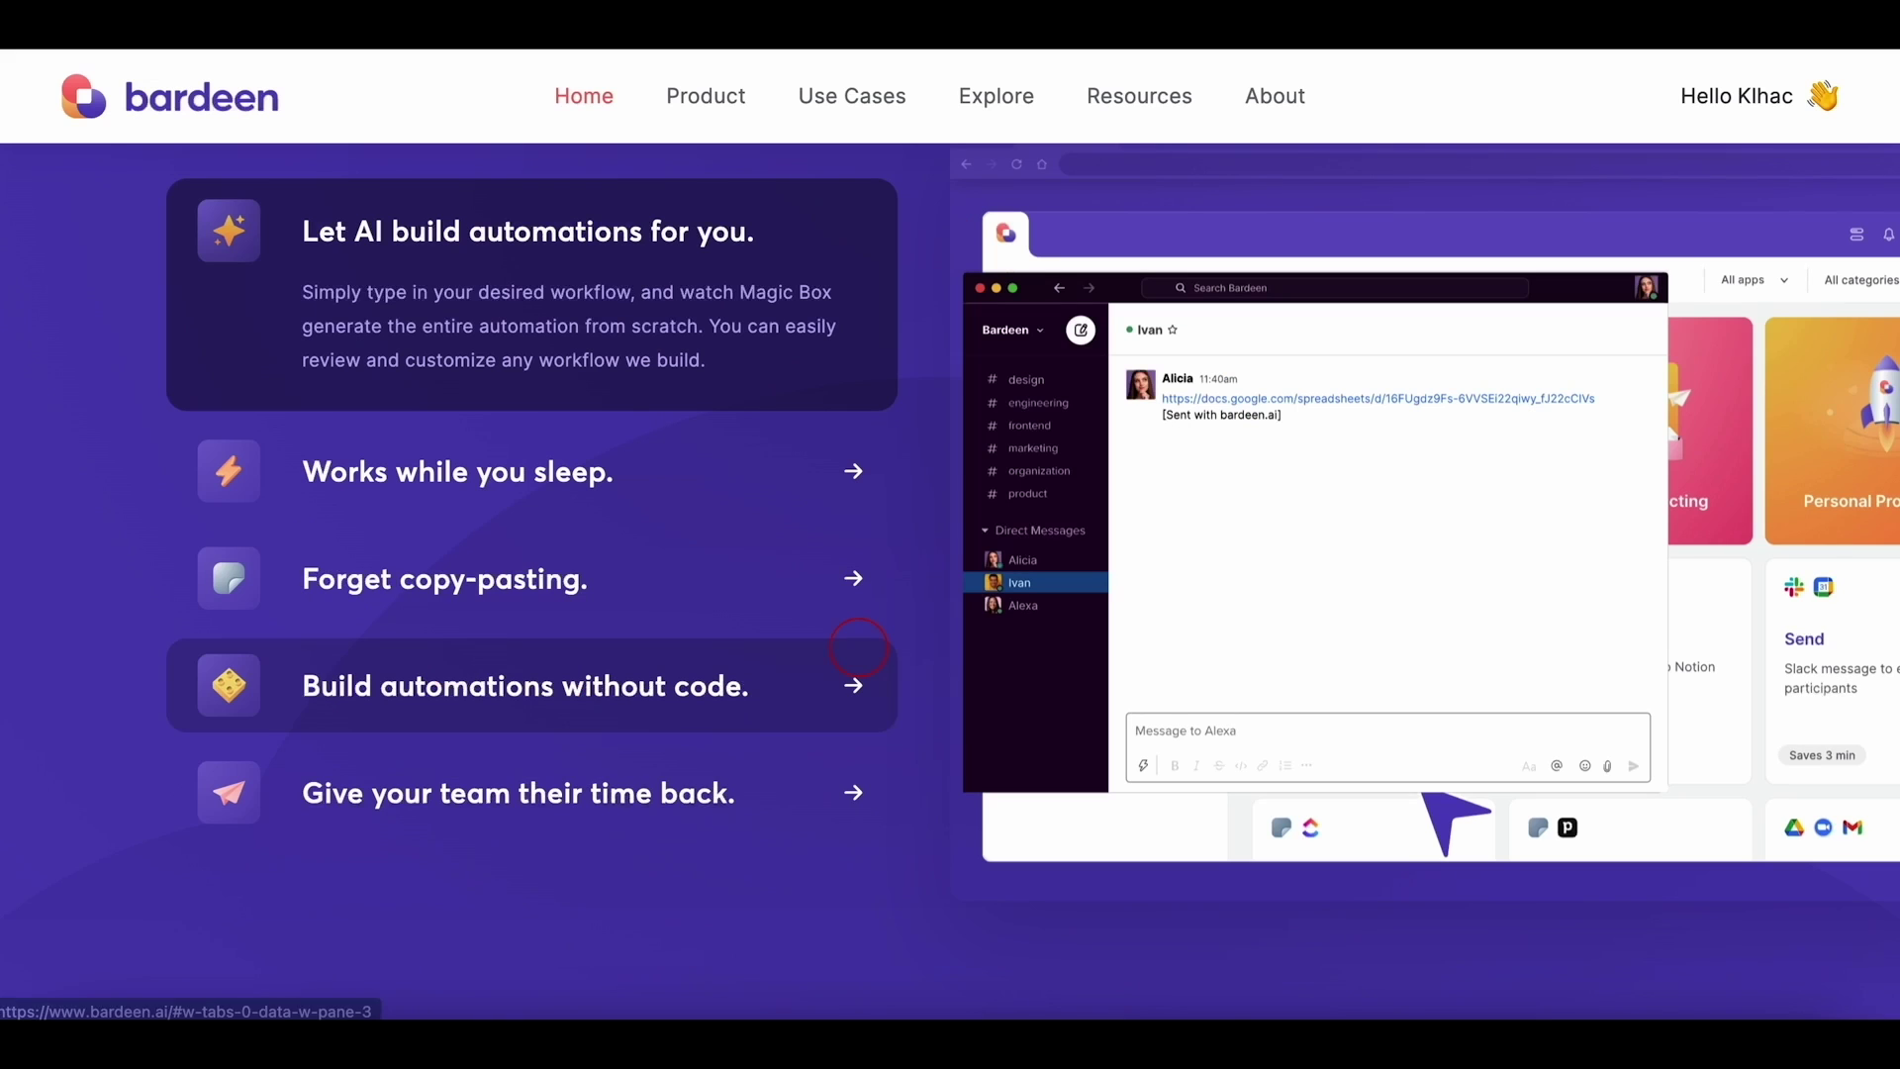
{"action": "scroll", "coordinate": [50, 573], "scroll_direction": "down", "scroll_amount": 4}
{"action": "scroll", "coordinate": [51, 581], "scroll_direction": "down", "scroll_amount": 3}
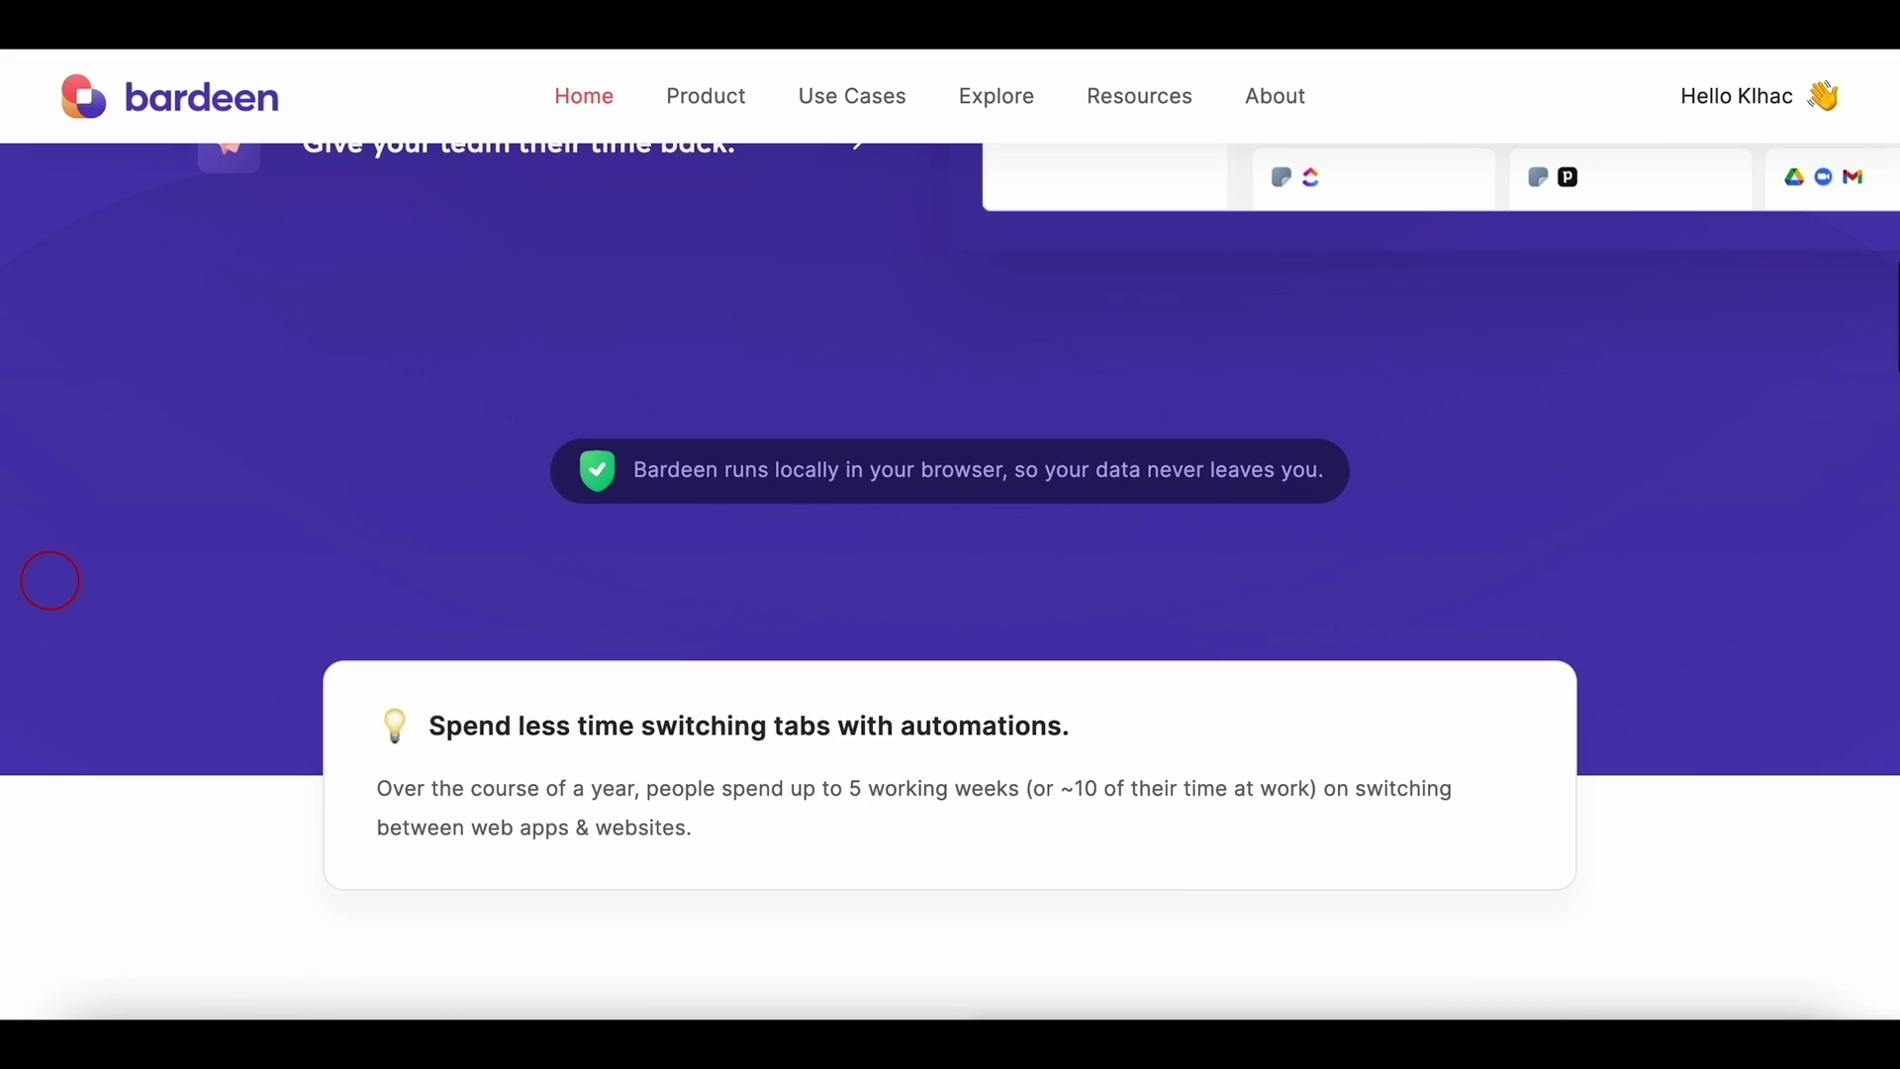
{"action": "scroll", "coordinate": [96, 595], "scroll_direction": "down", "scroll_amount": 7}
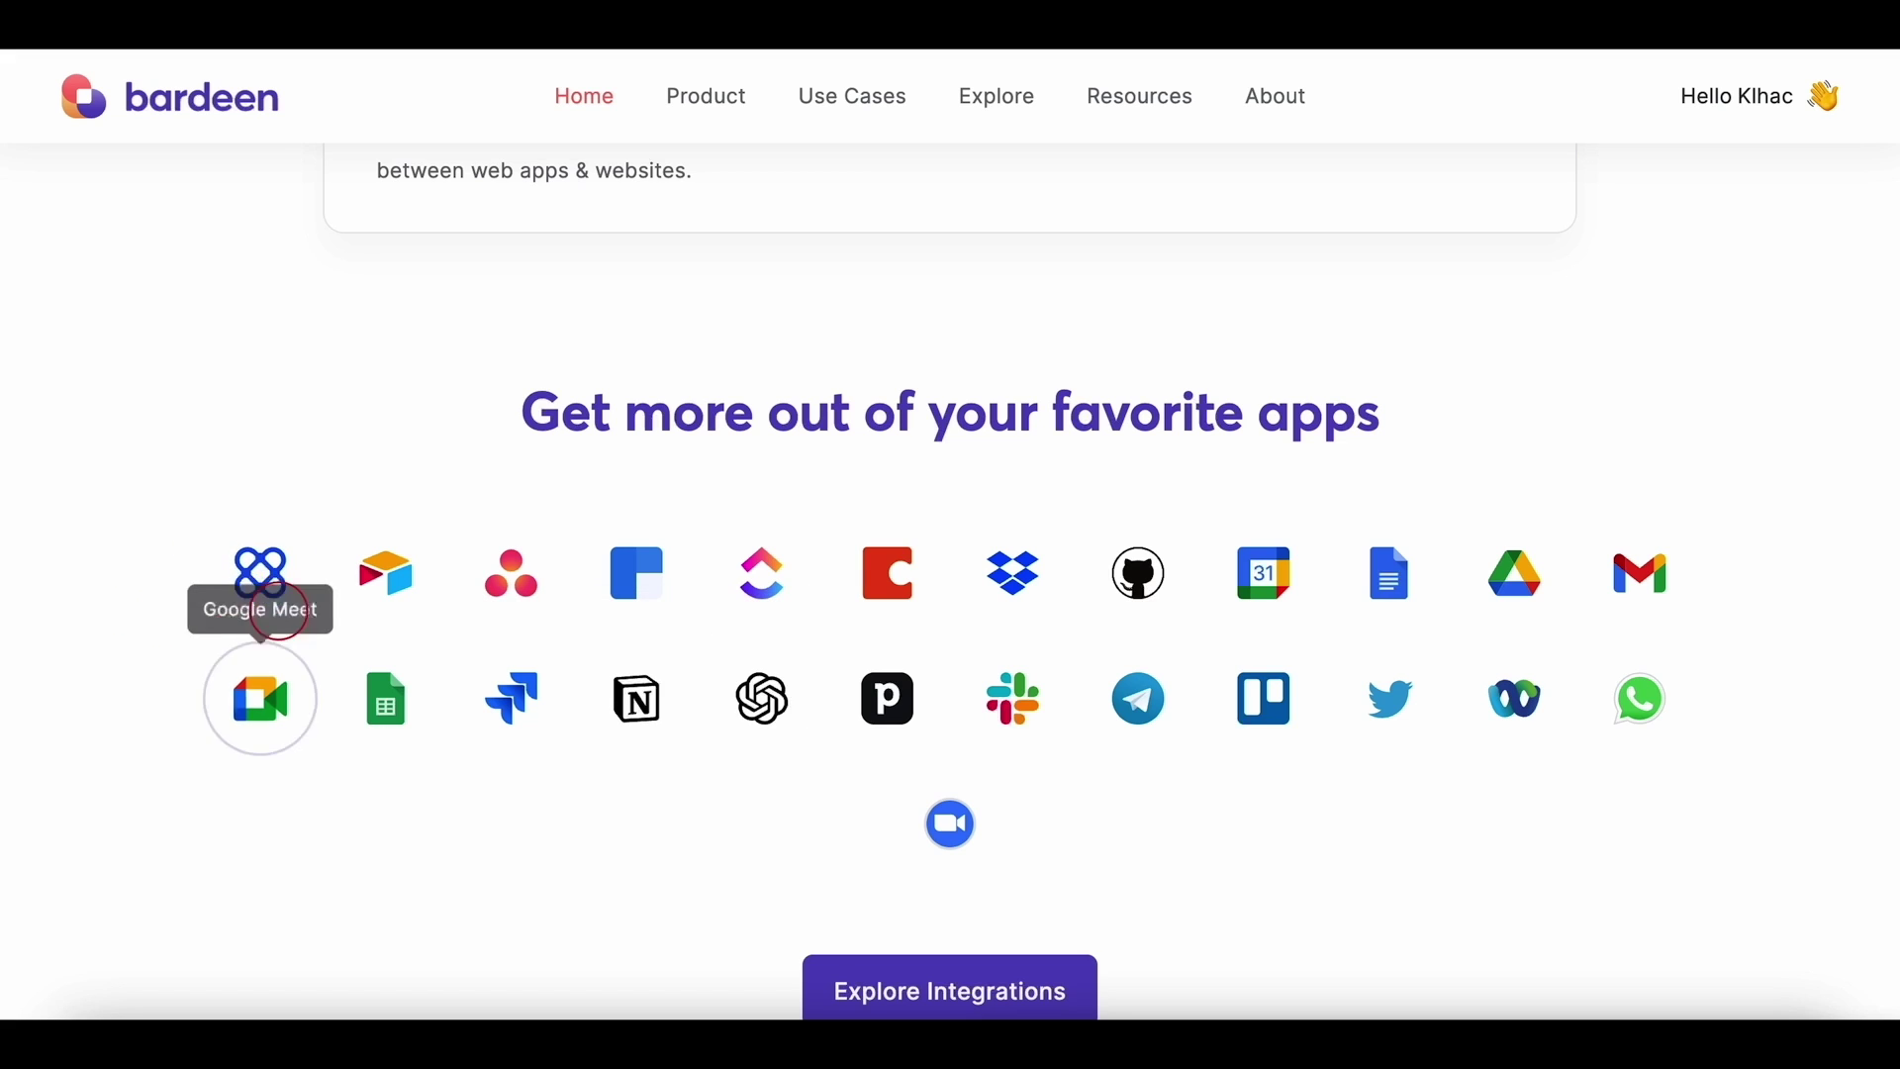
{"action": "scroll", "coordinate": [34, 507], "scroll_direction": "down", "scroll_amount": 10}
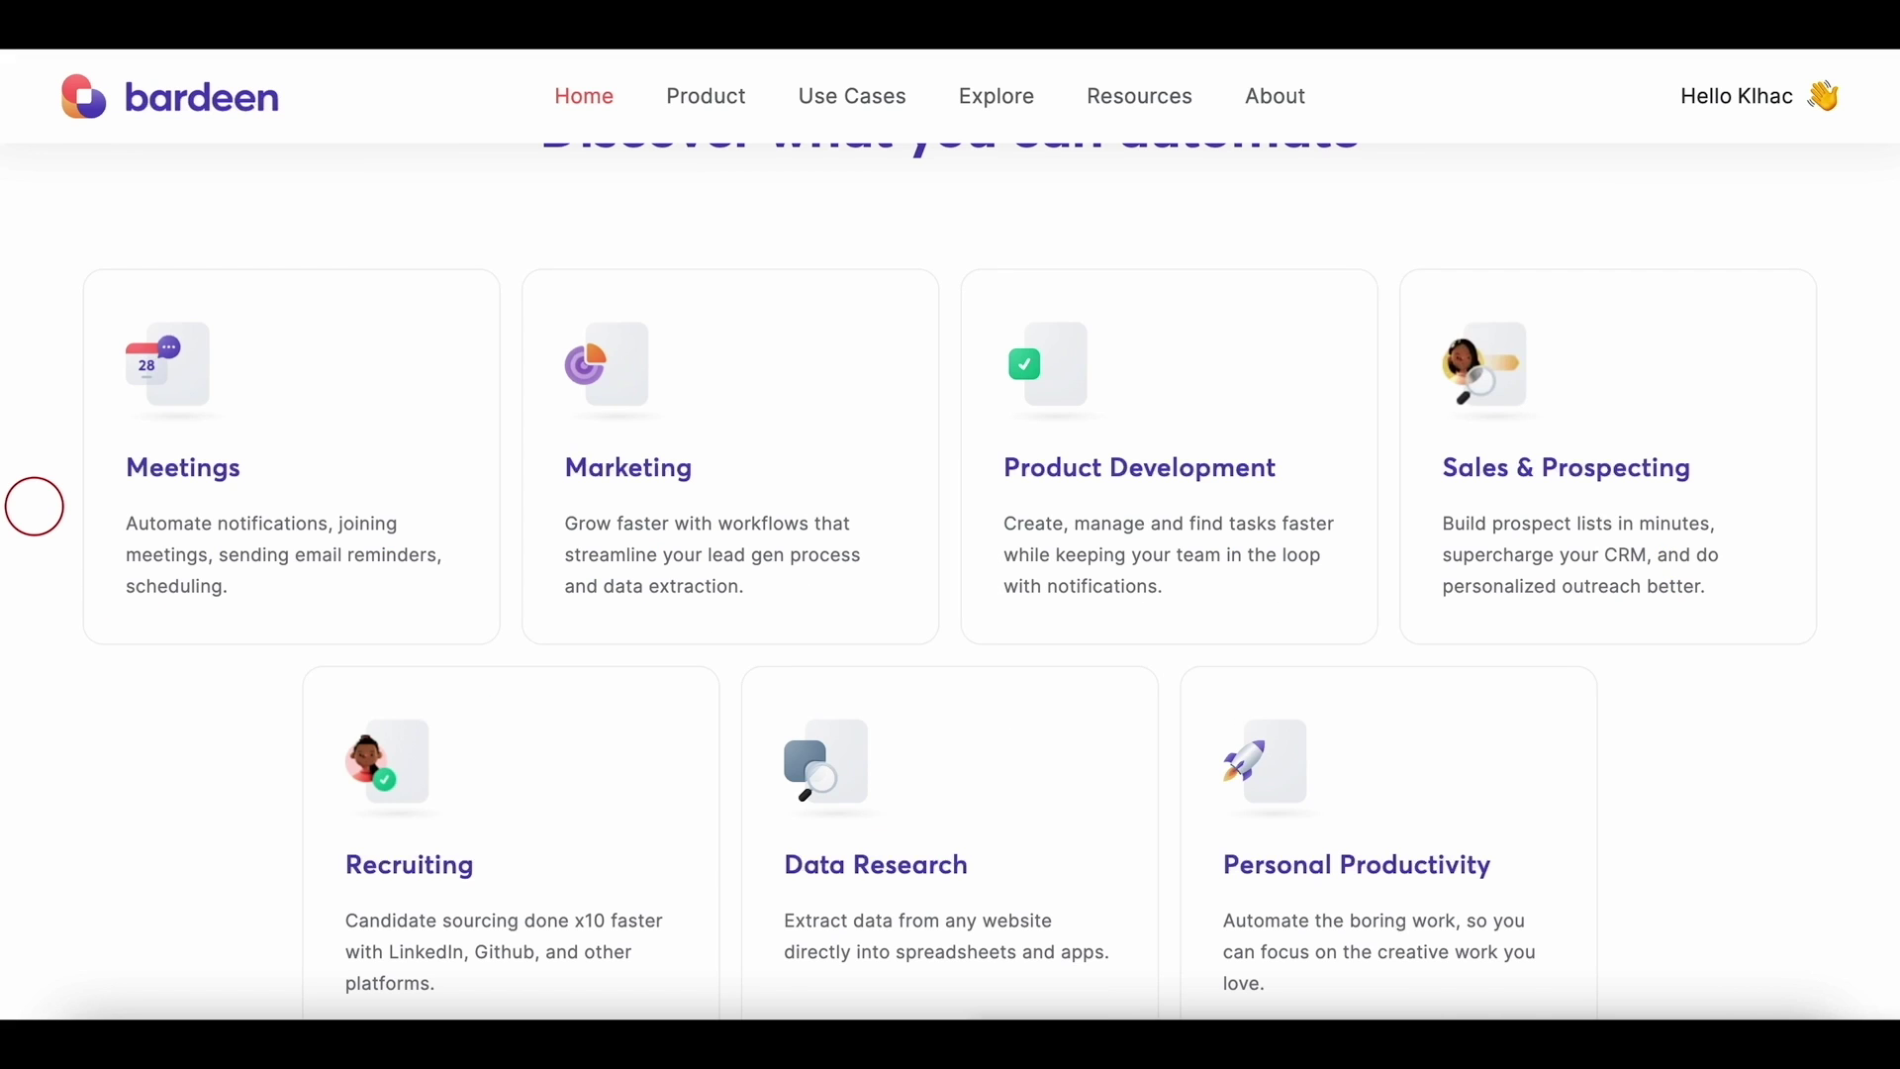
{"action": "scroll", "coordinate": [35, 507], "scroll_direction": "up", "scroll_amount": 1}
{"action": "scroll", "coordinate": [34, 475], "scroll_direction": "down", "scroll_amount": 2}
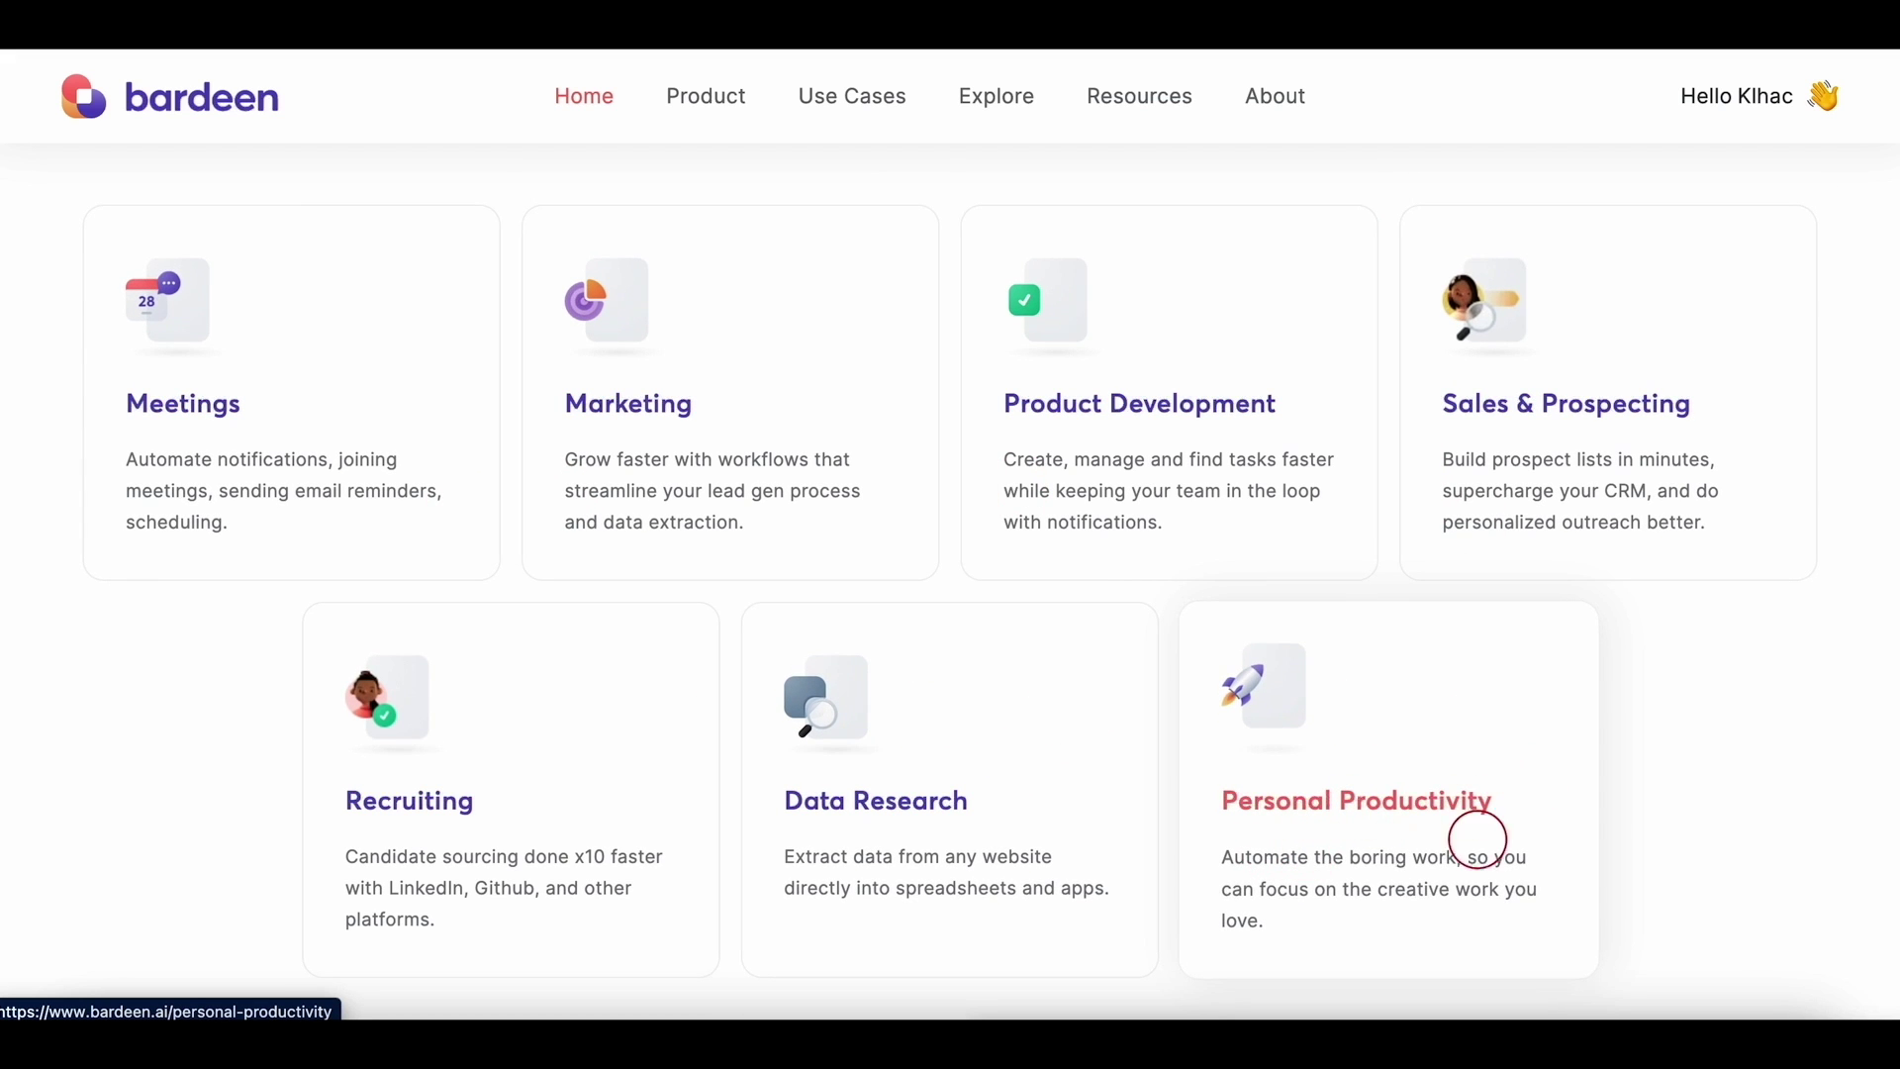
{"action": "scroll", "coordinate": [1772, 742], "scroll_direction": "down", "scroll_amount": 1}
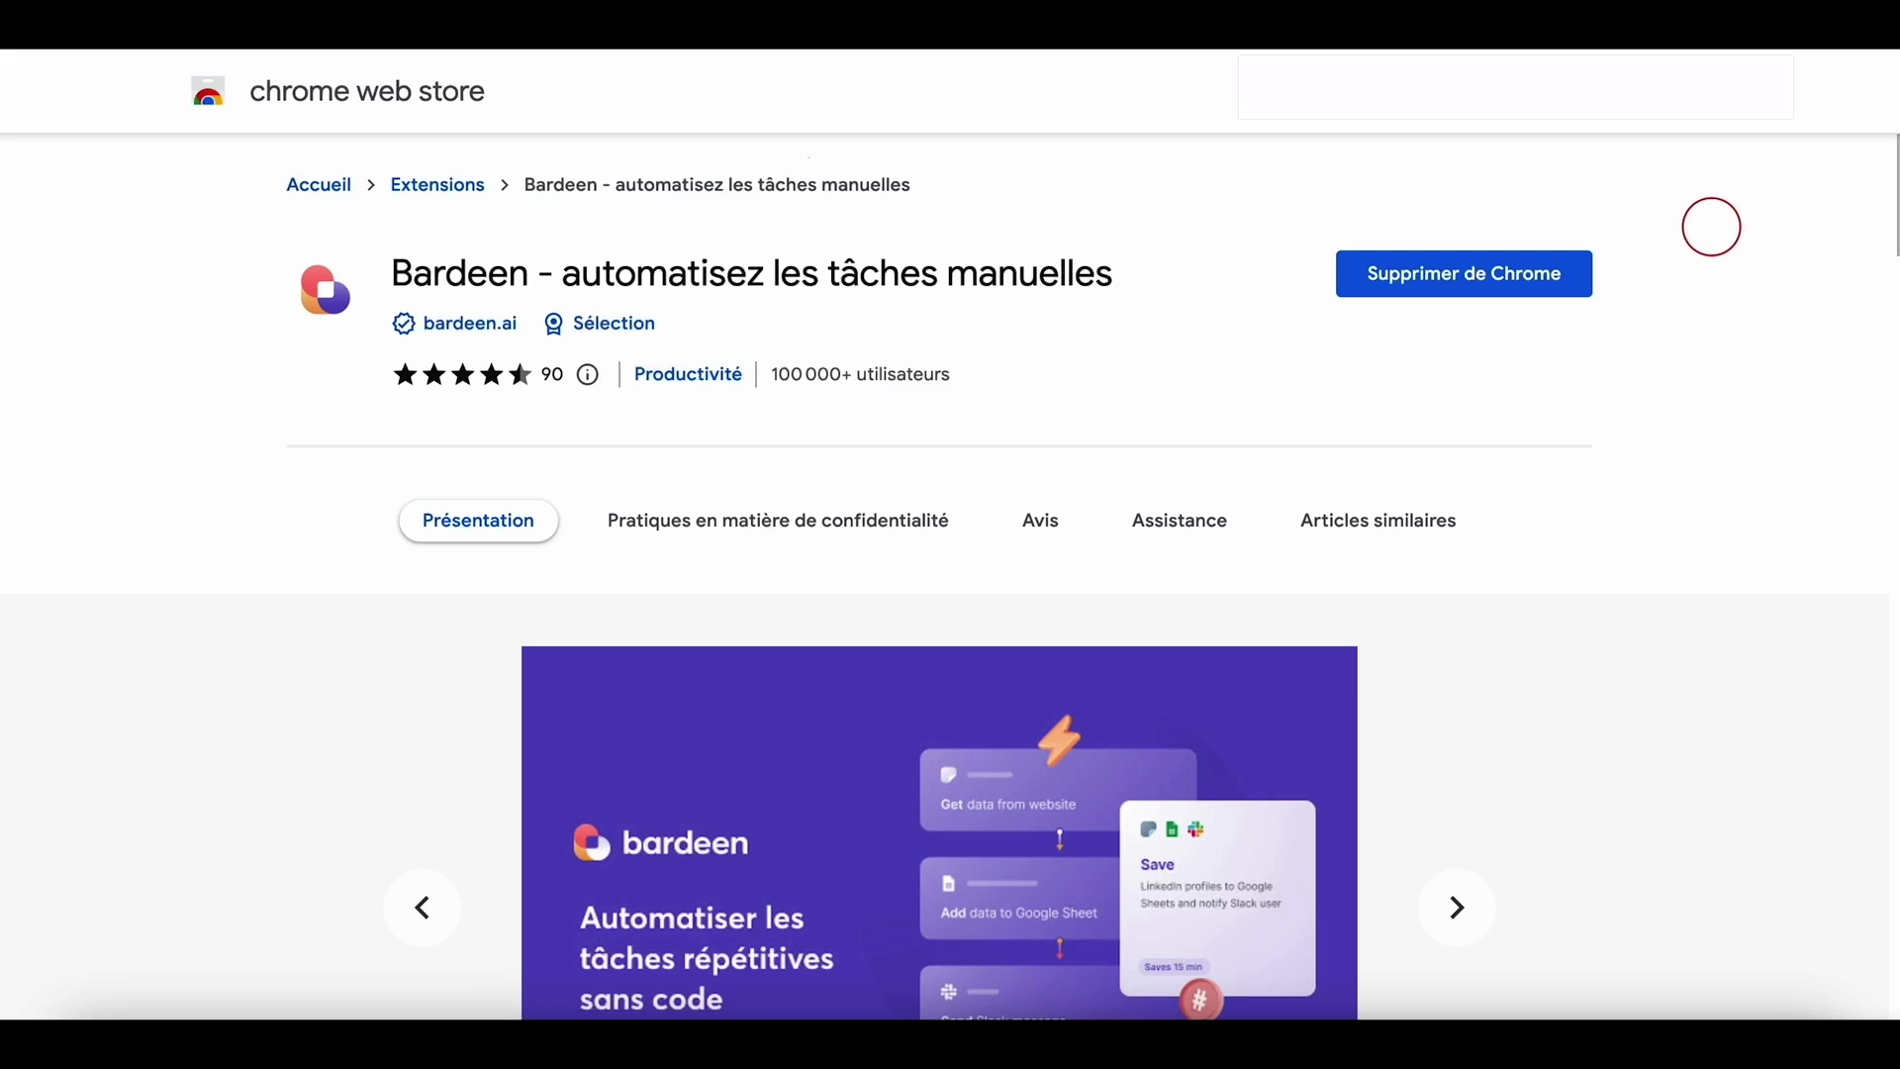
Switch to Bardeen's Chrome Web Store listing and read its overview and feature descriptions
{"action": "scroll", "coordinate": [1704, 226], "scroll_direction": "down", "scroll_amount": 10}
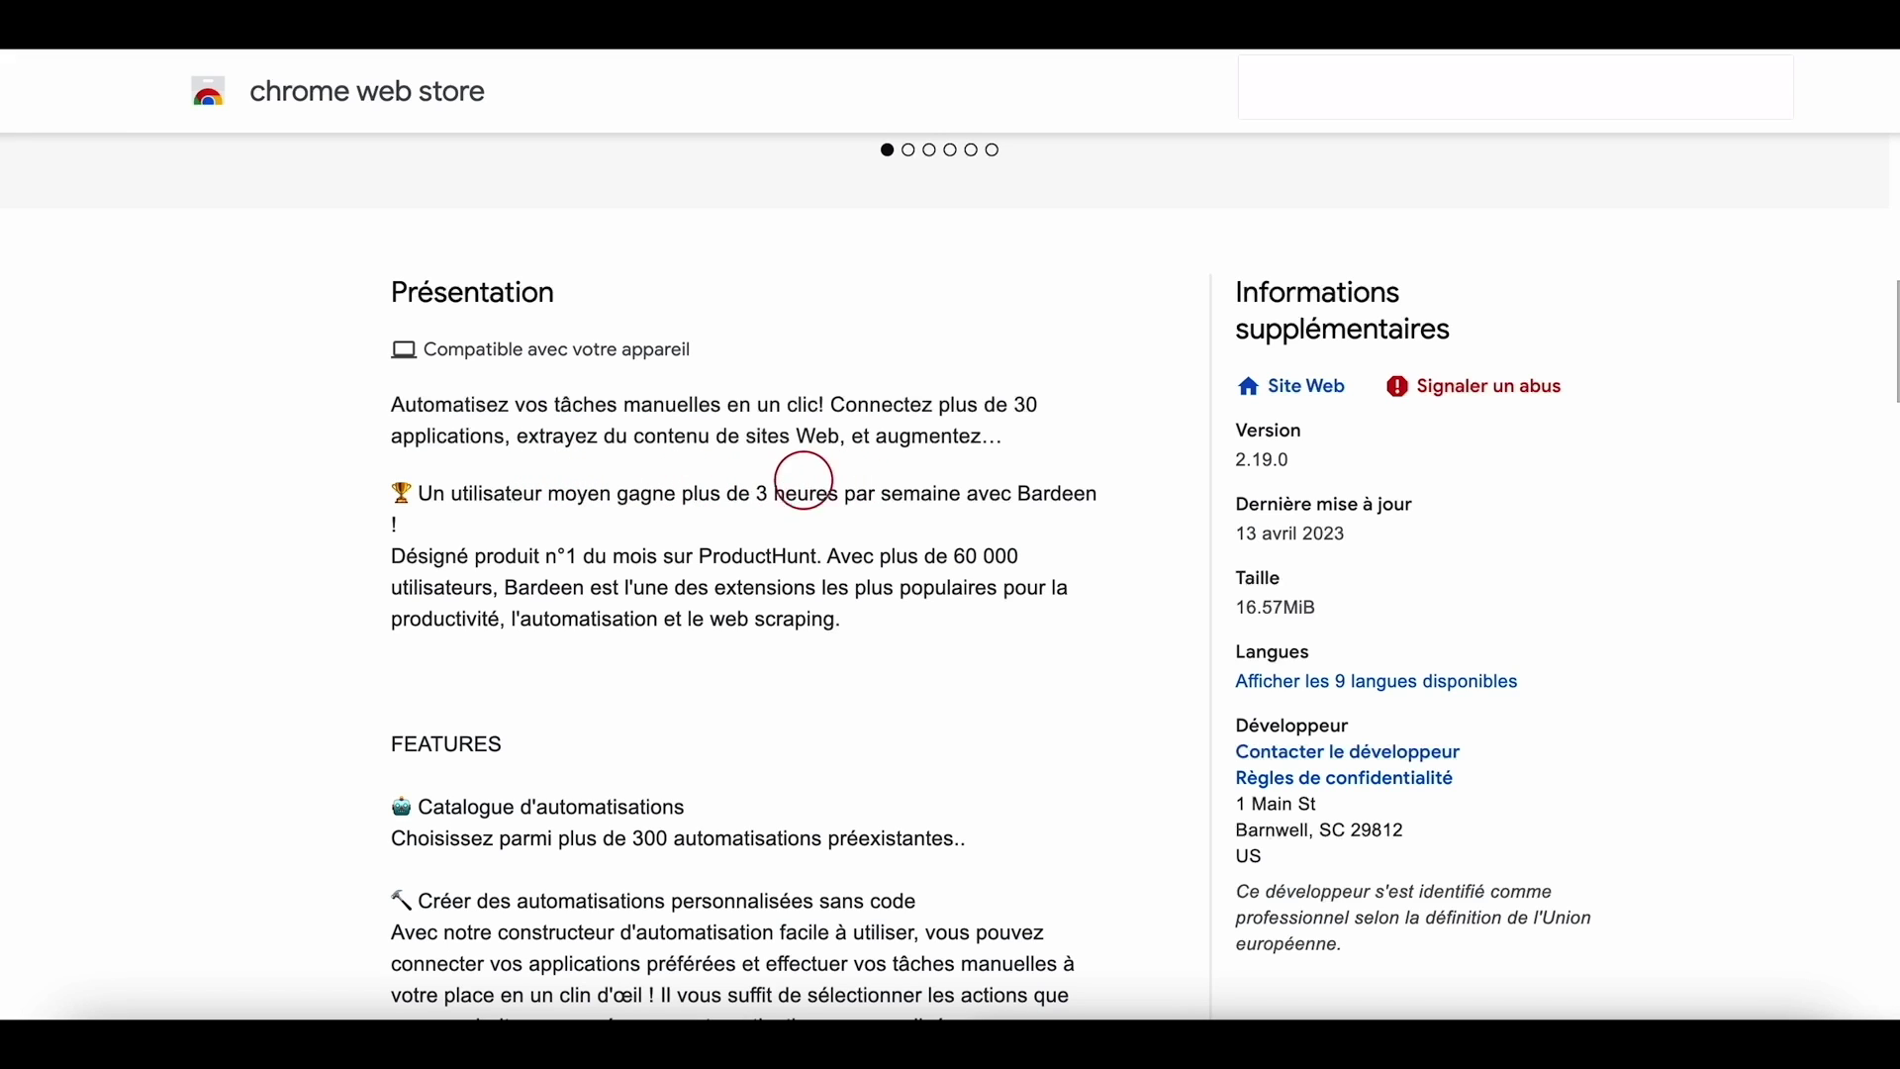
{"action": "scroll", "coordinate": [238, 526], "scroll_direction": "down", "scroll_amount": 3}
{"action": "scroll", "coordinate": [236, 526], "scroll_direction": "down", "scroll_amount": 3}
{"action": "scroll", "coordinate": [236, 526], "scroll_direction": "up", "scroll_amount": 2}
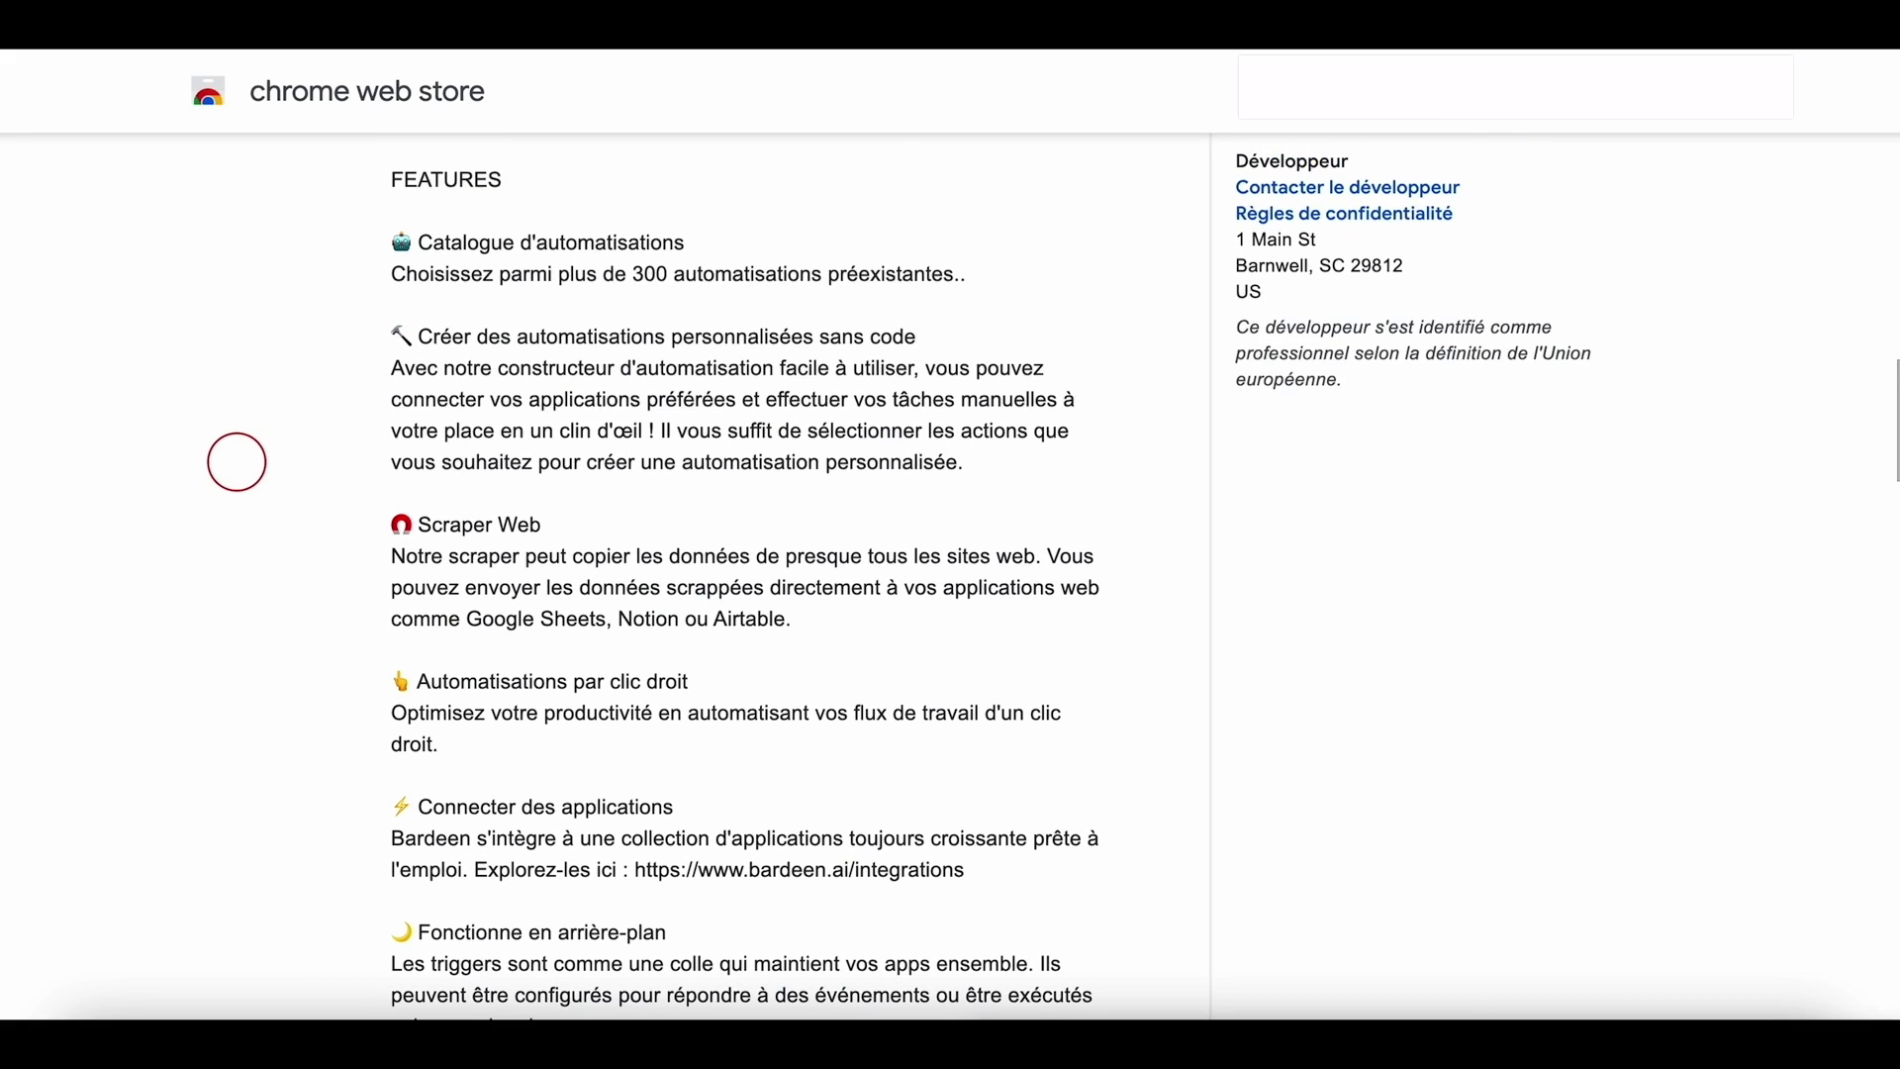
{"action": "scroll", "coordinate": [237, 462], "scroll_direction": "up", "scroll_amount": 2}
{"action": "scroll", "coordinate": [237, 462], "scroll_direction": "up", "scroll_amount": 2}
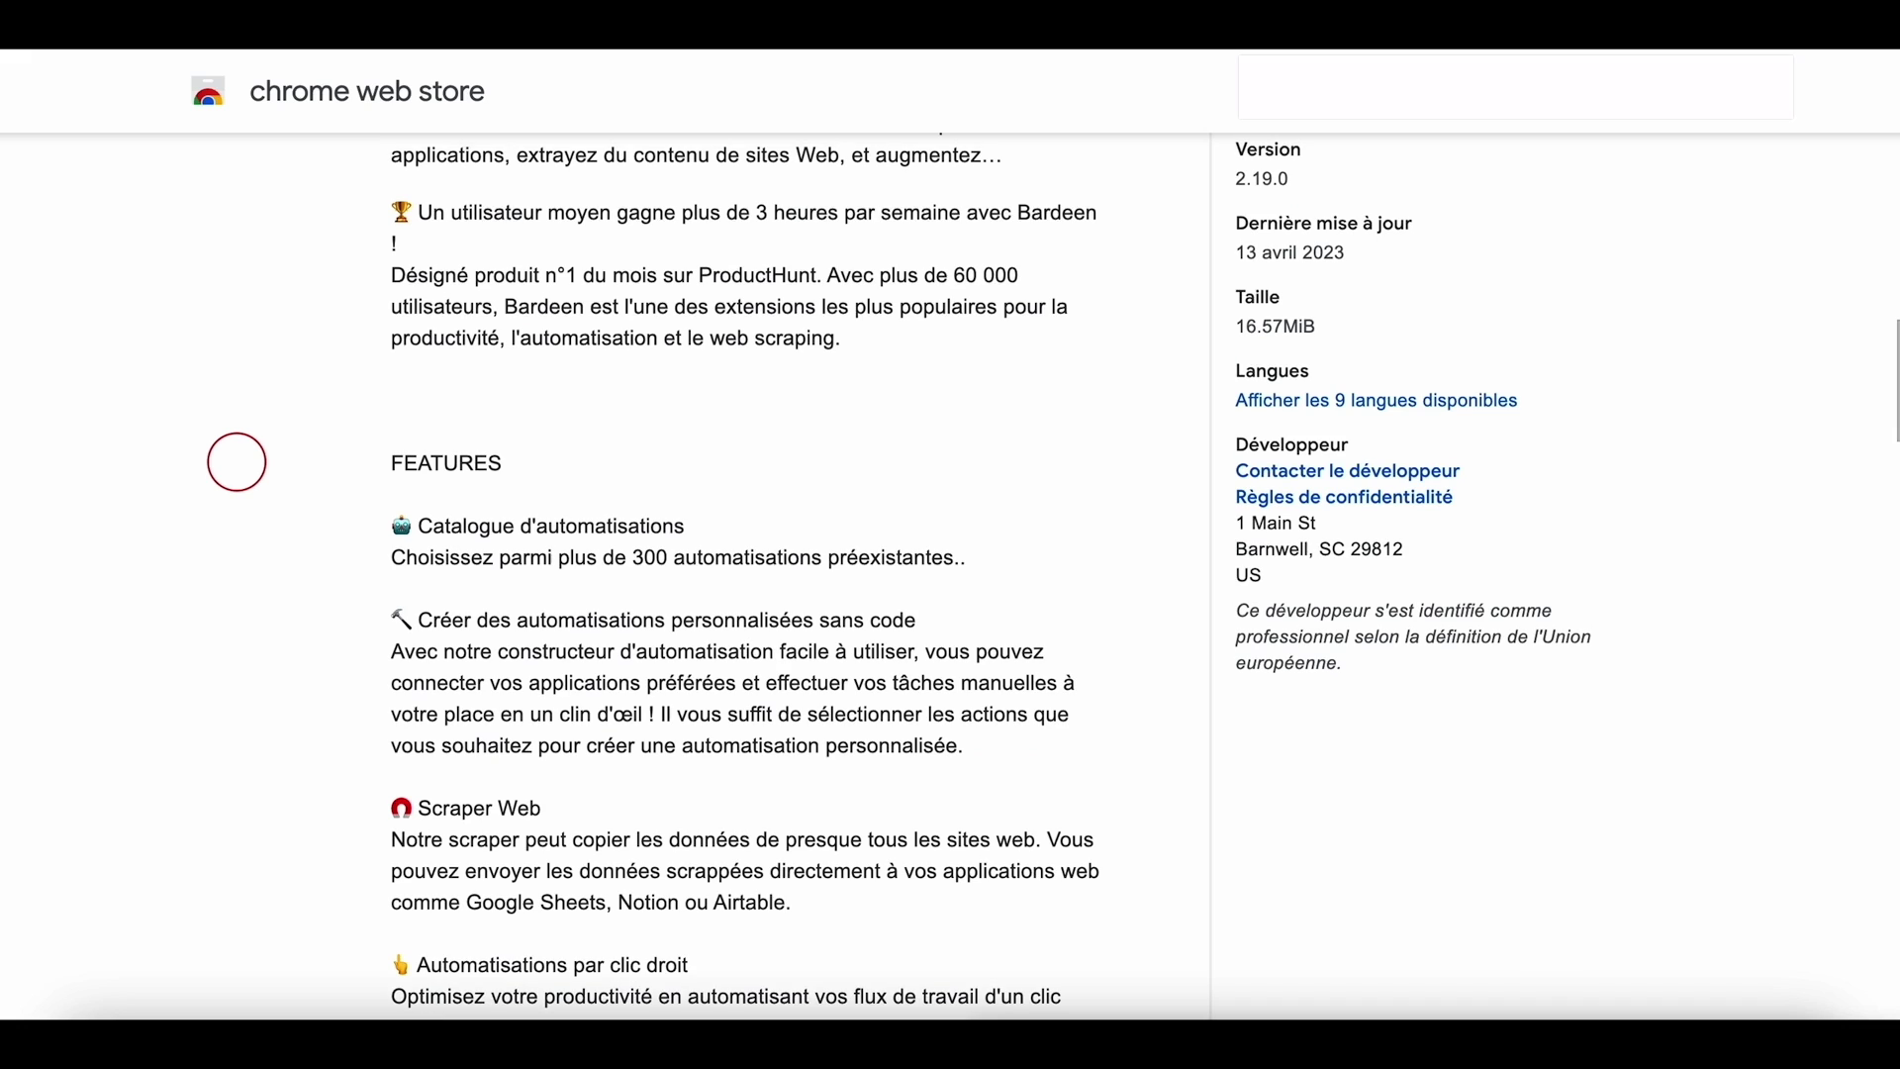
{"action": "scroll", "coordinate": [237, 463], "scroll_direction": "down", "scroll_amount": 1}
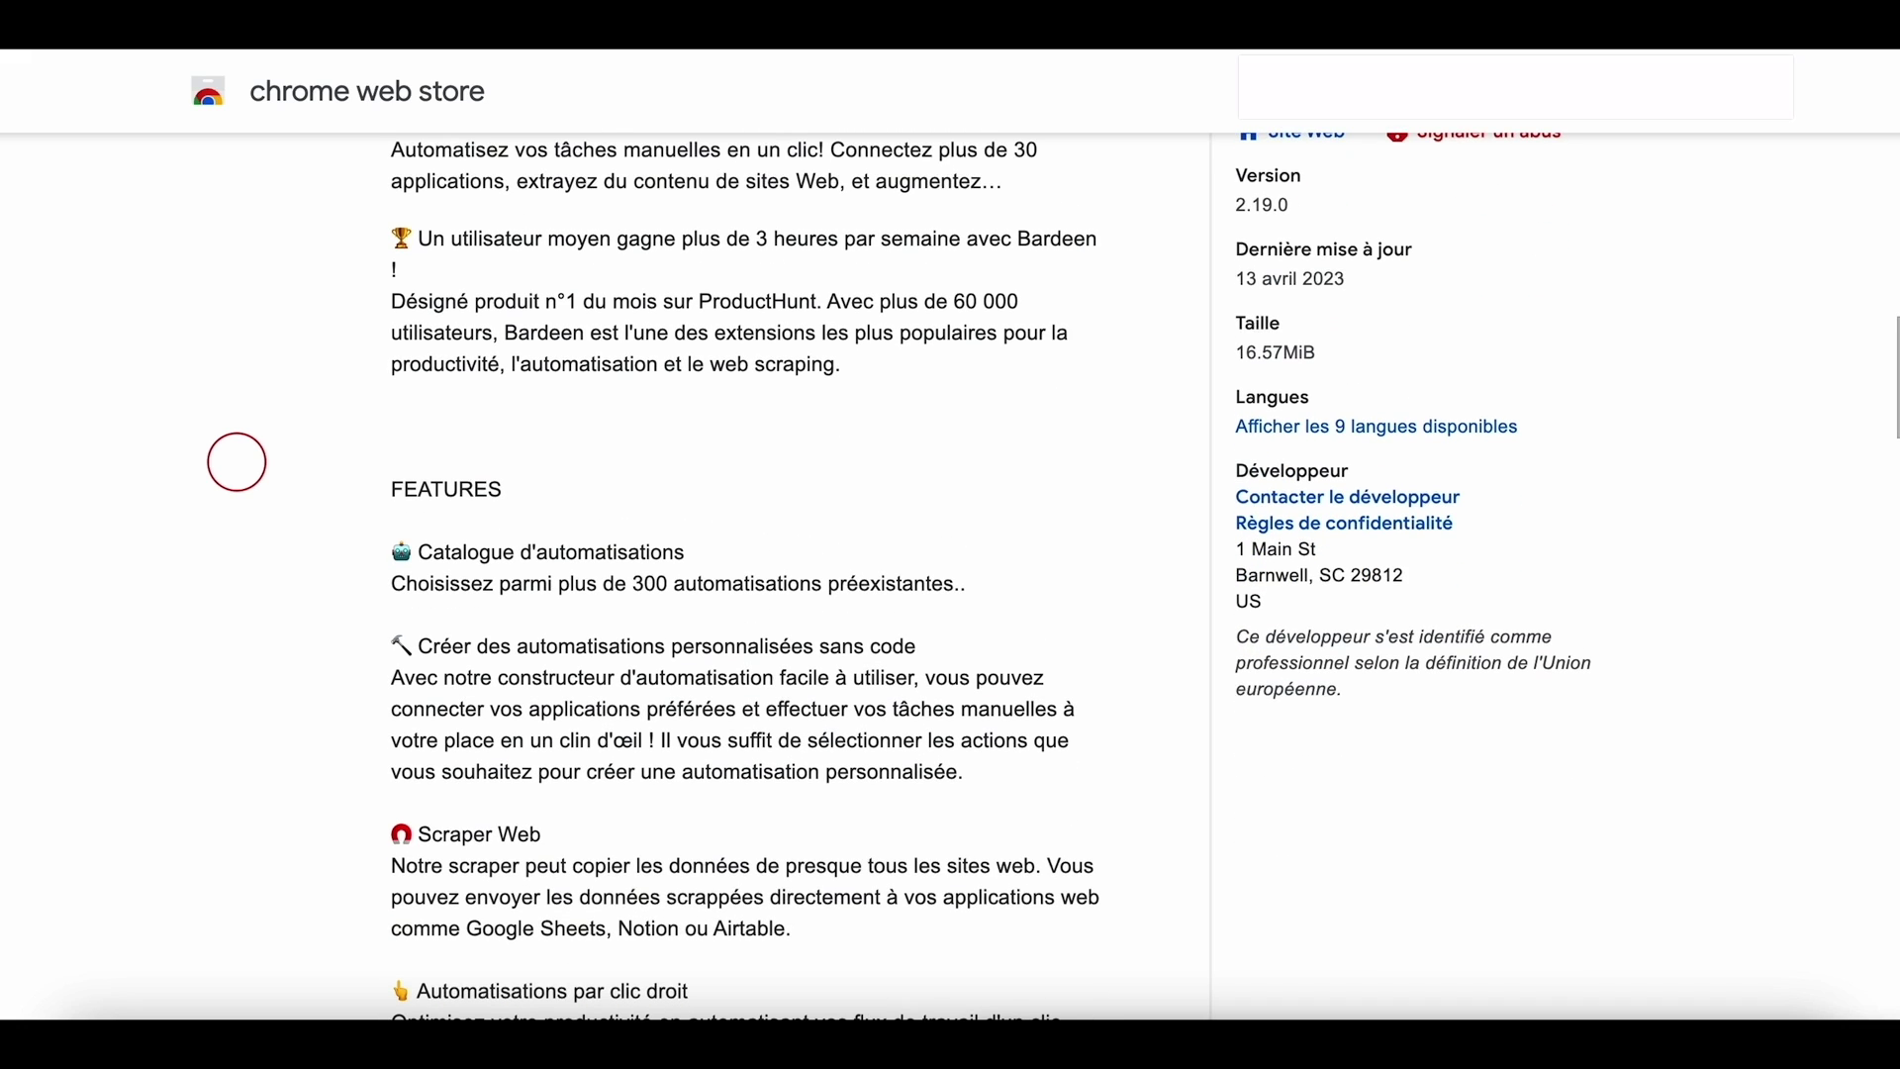
{"action": "scroll", "coordinate": [259, 425], "scroll_direction": "down", "scroll_amount": 2}
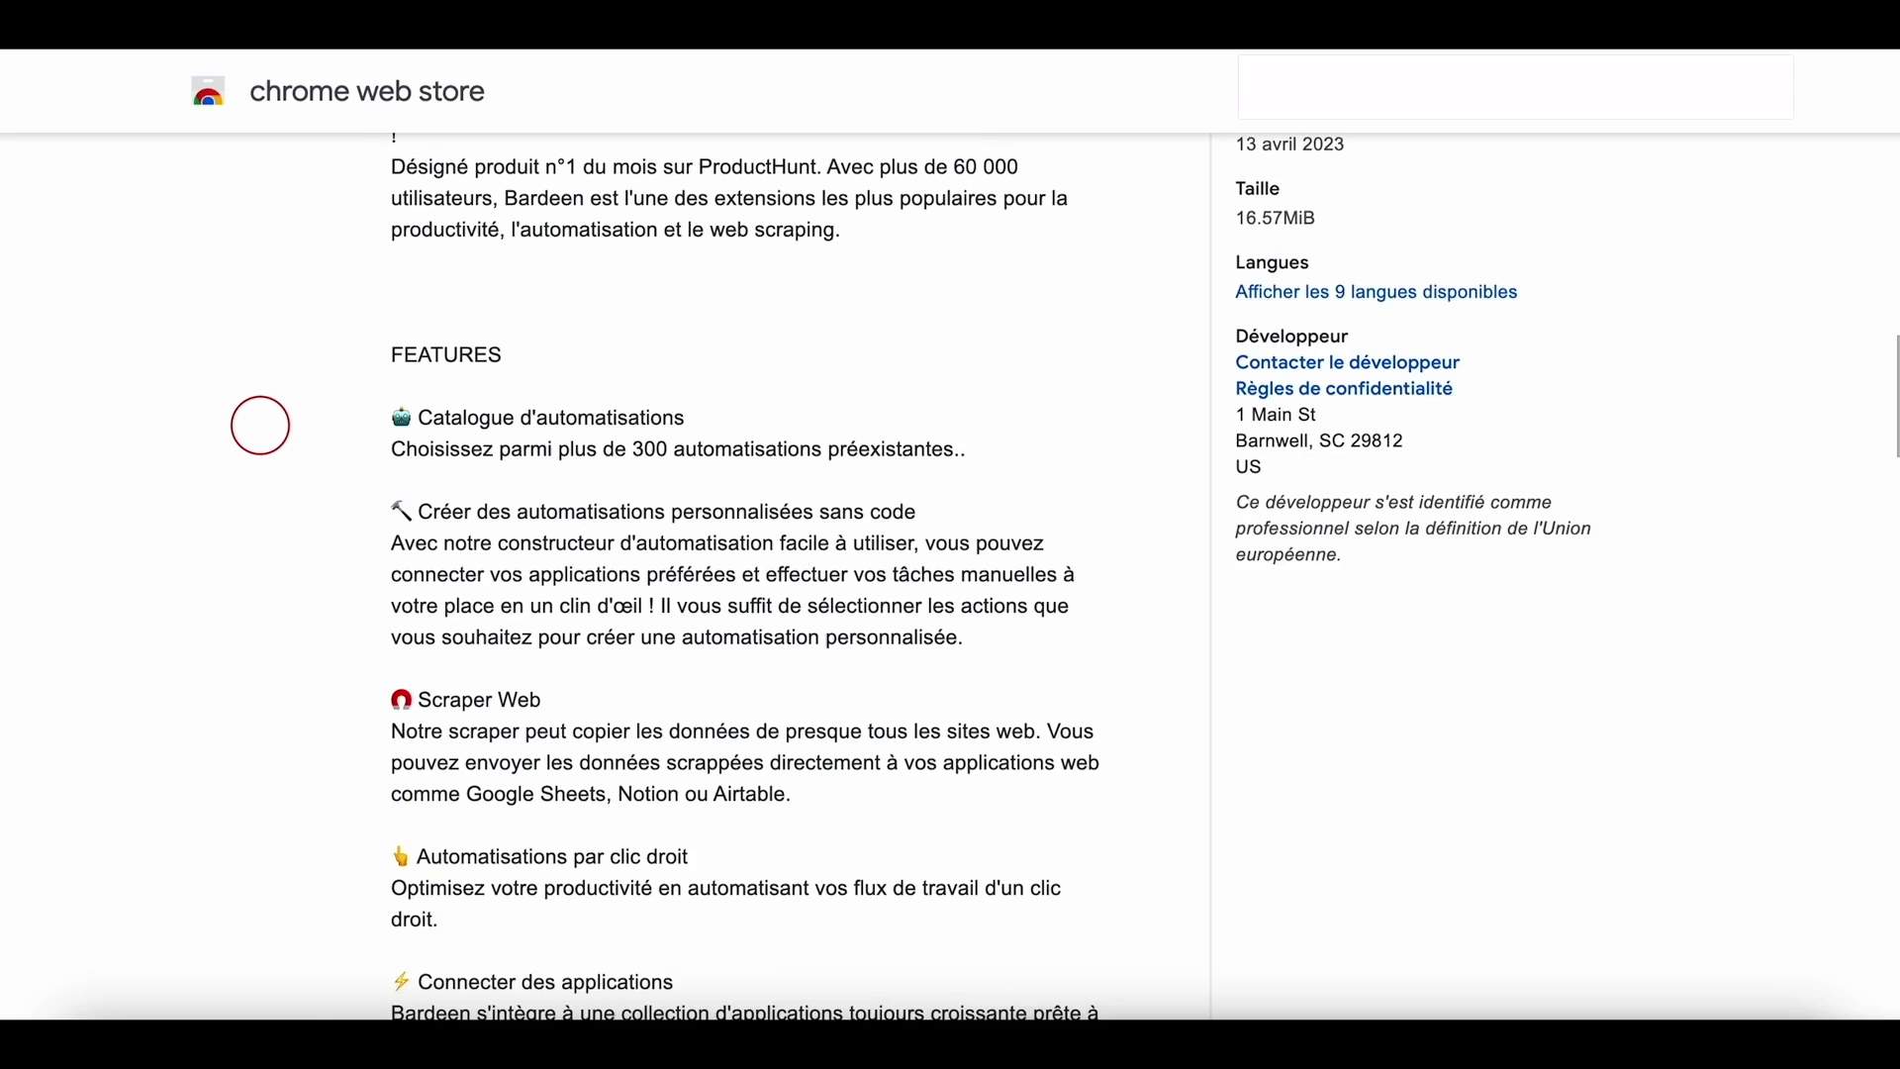
{"action": "scroll", "coordinate": [260, 426], "scroll_direction": "up", "scroll_amount": 2}
{"action": "scroll", "coordinate": [260, 426], "scroll_direction": "down", "scroll_amount": 3}
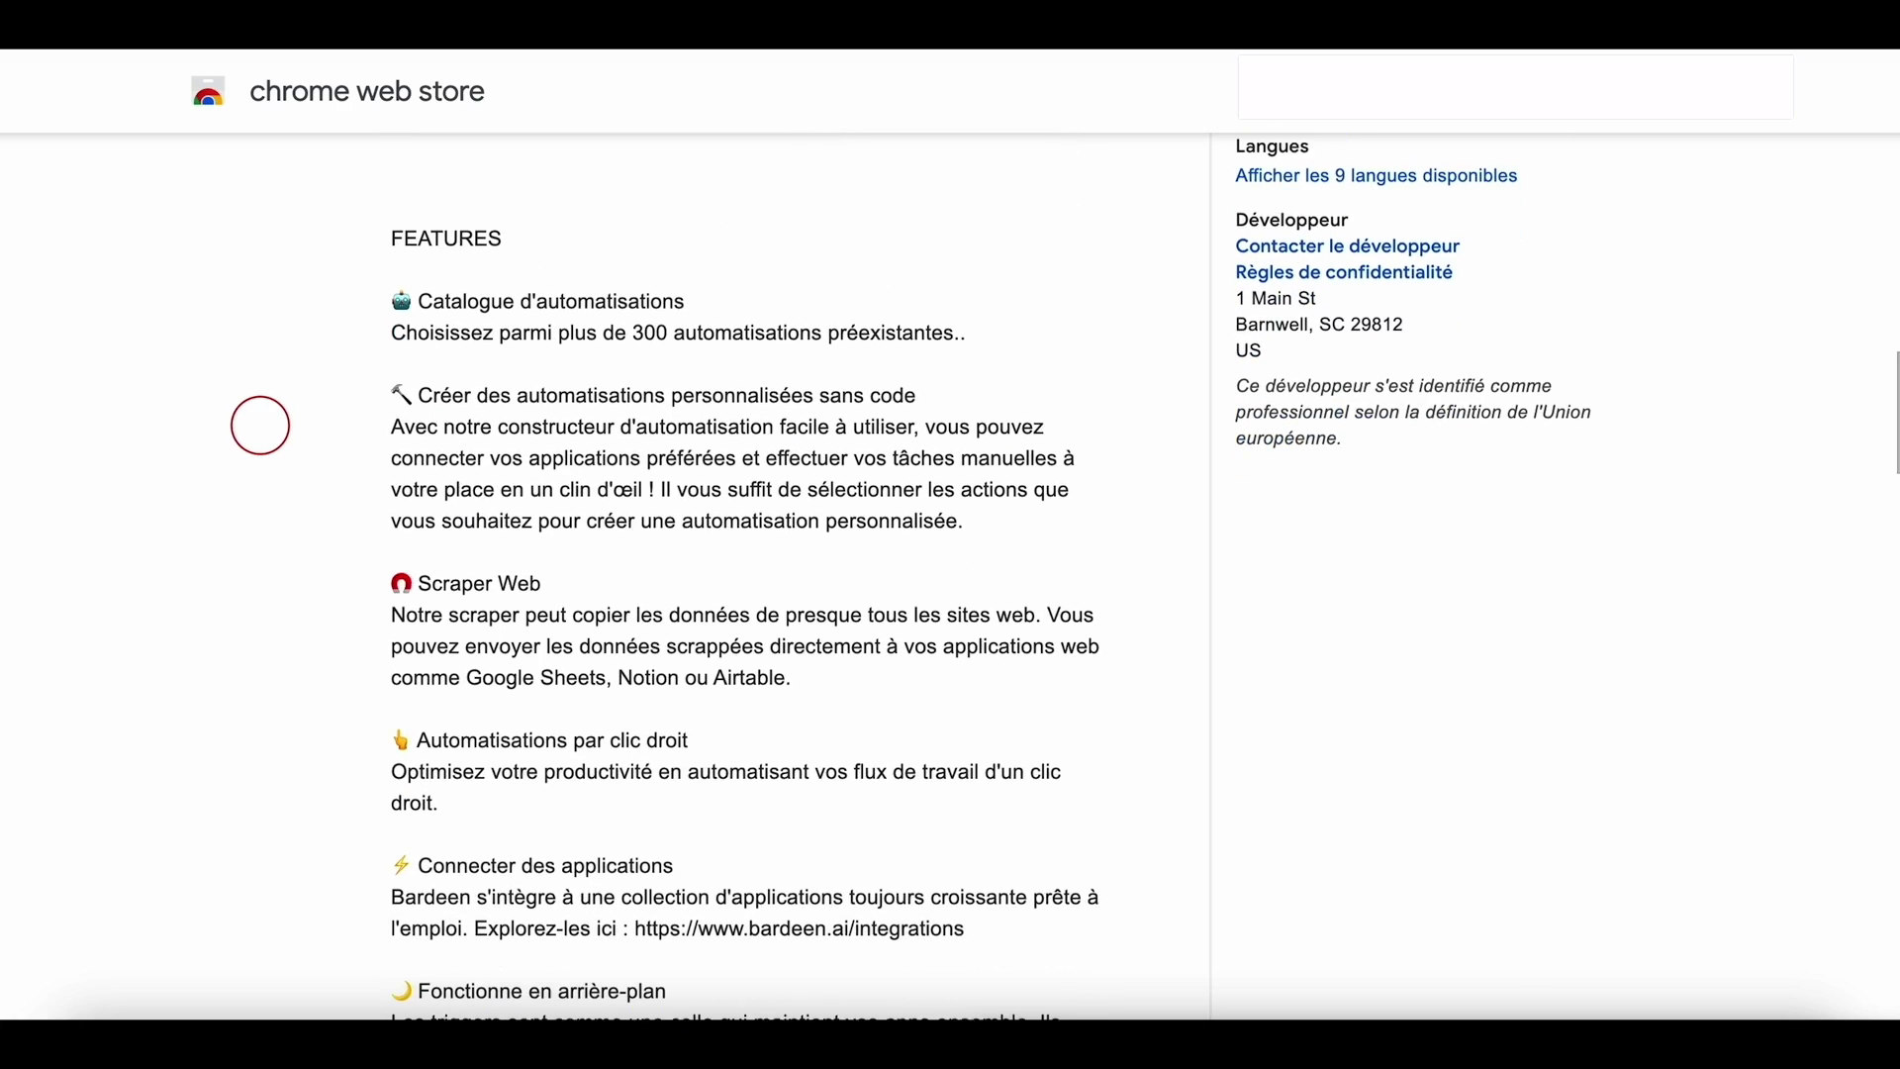
{"action": "scroll", "coordinate": [259, 426], "scroll_direction": "down", "scroll_amount": 1}
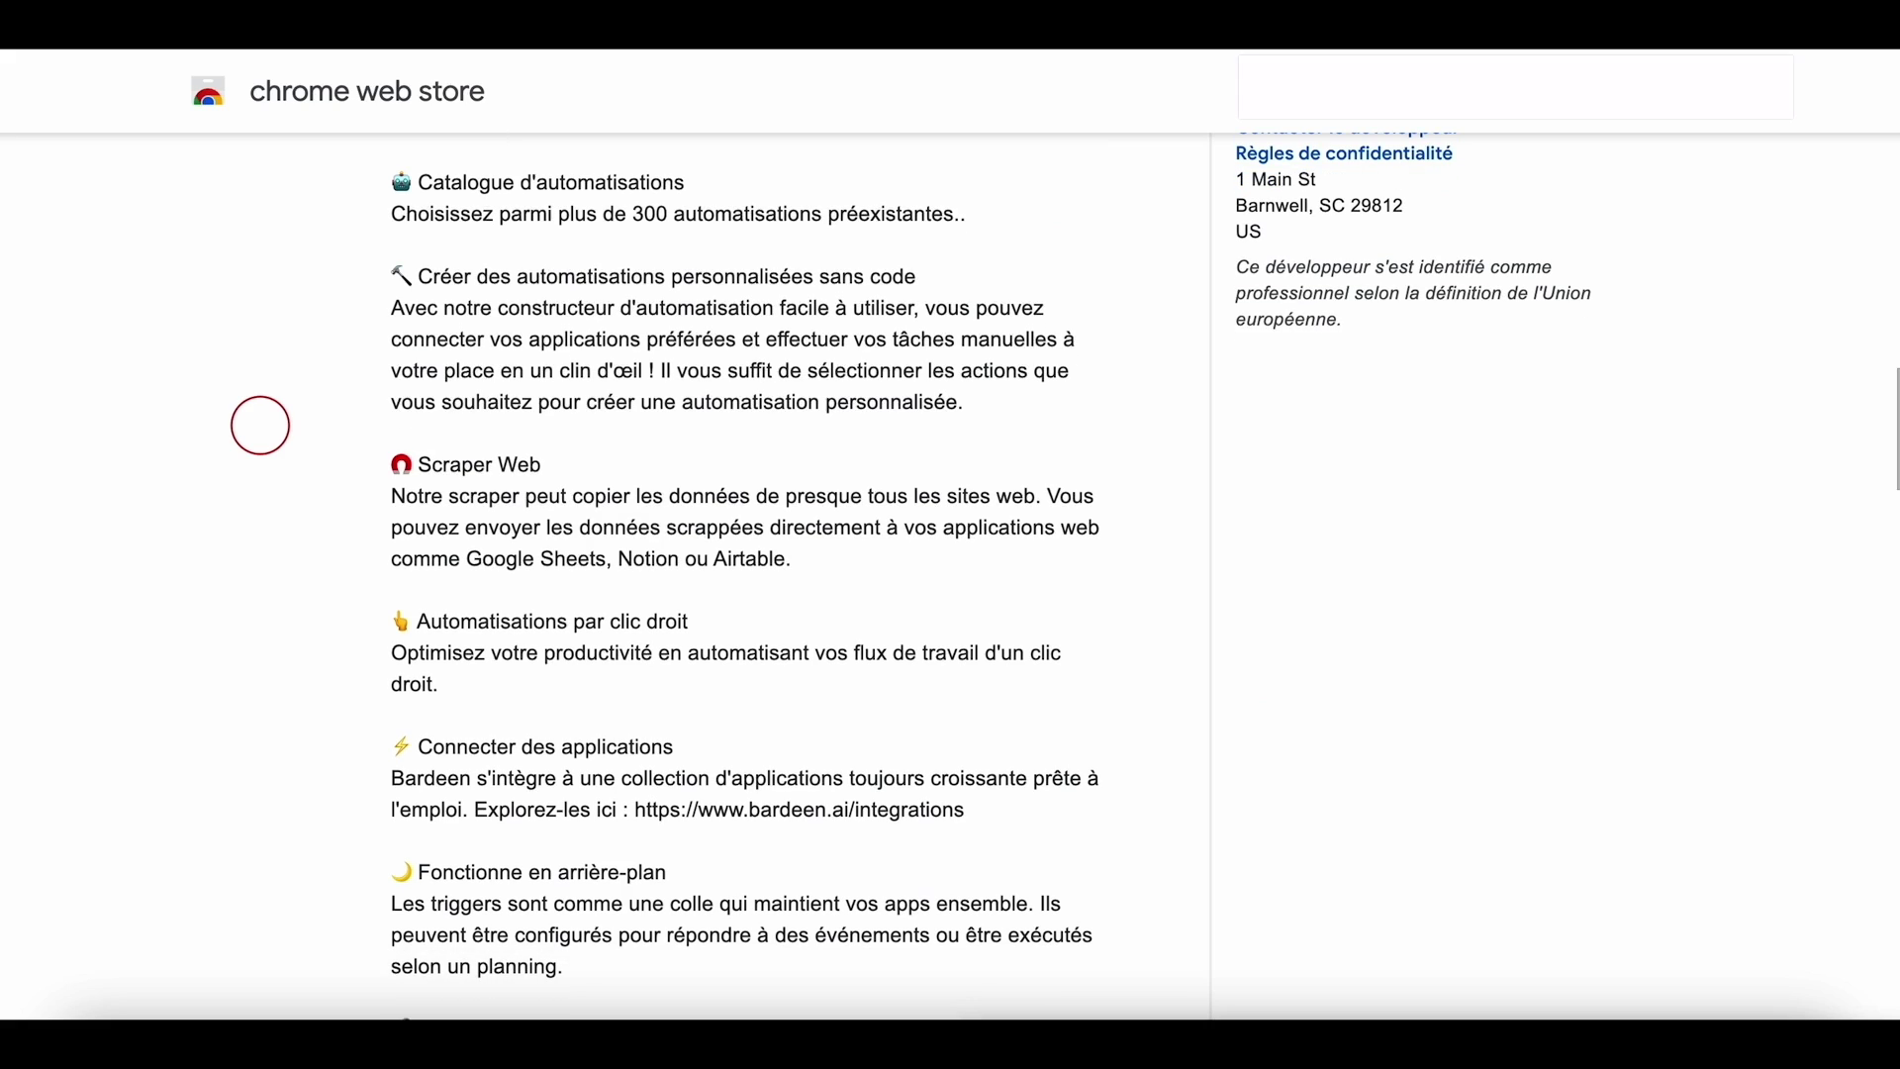
{"action": "scroll", "coordinate": [259, 426], "scroll_direction": "up", "scroll_amount": 15}
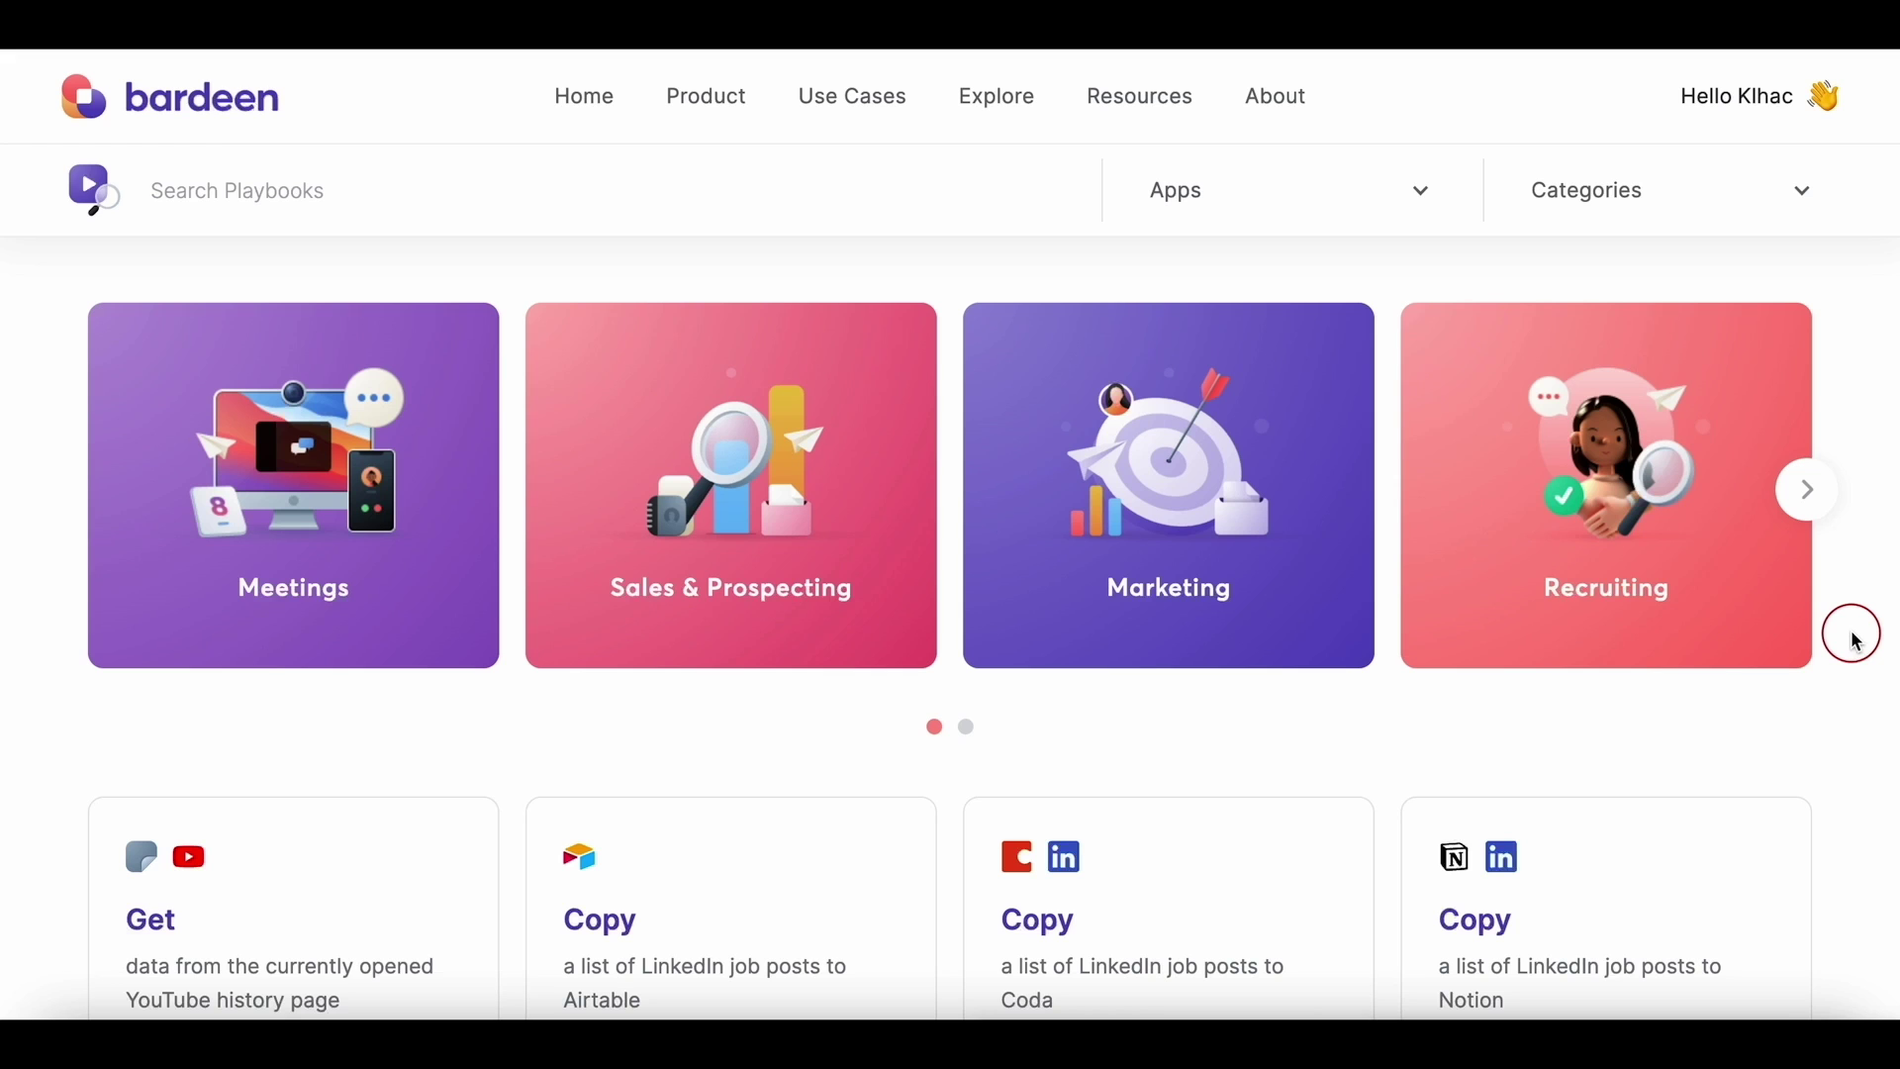
Browse the catalog of ready-made playbooks on the Bardeen website, from the category cards through the individual automations
{"action": "scroll", "coordinate": [1857, 641], "scroll_direction": "down", "scroll_amount": 15}
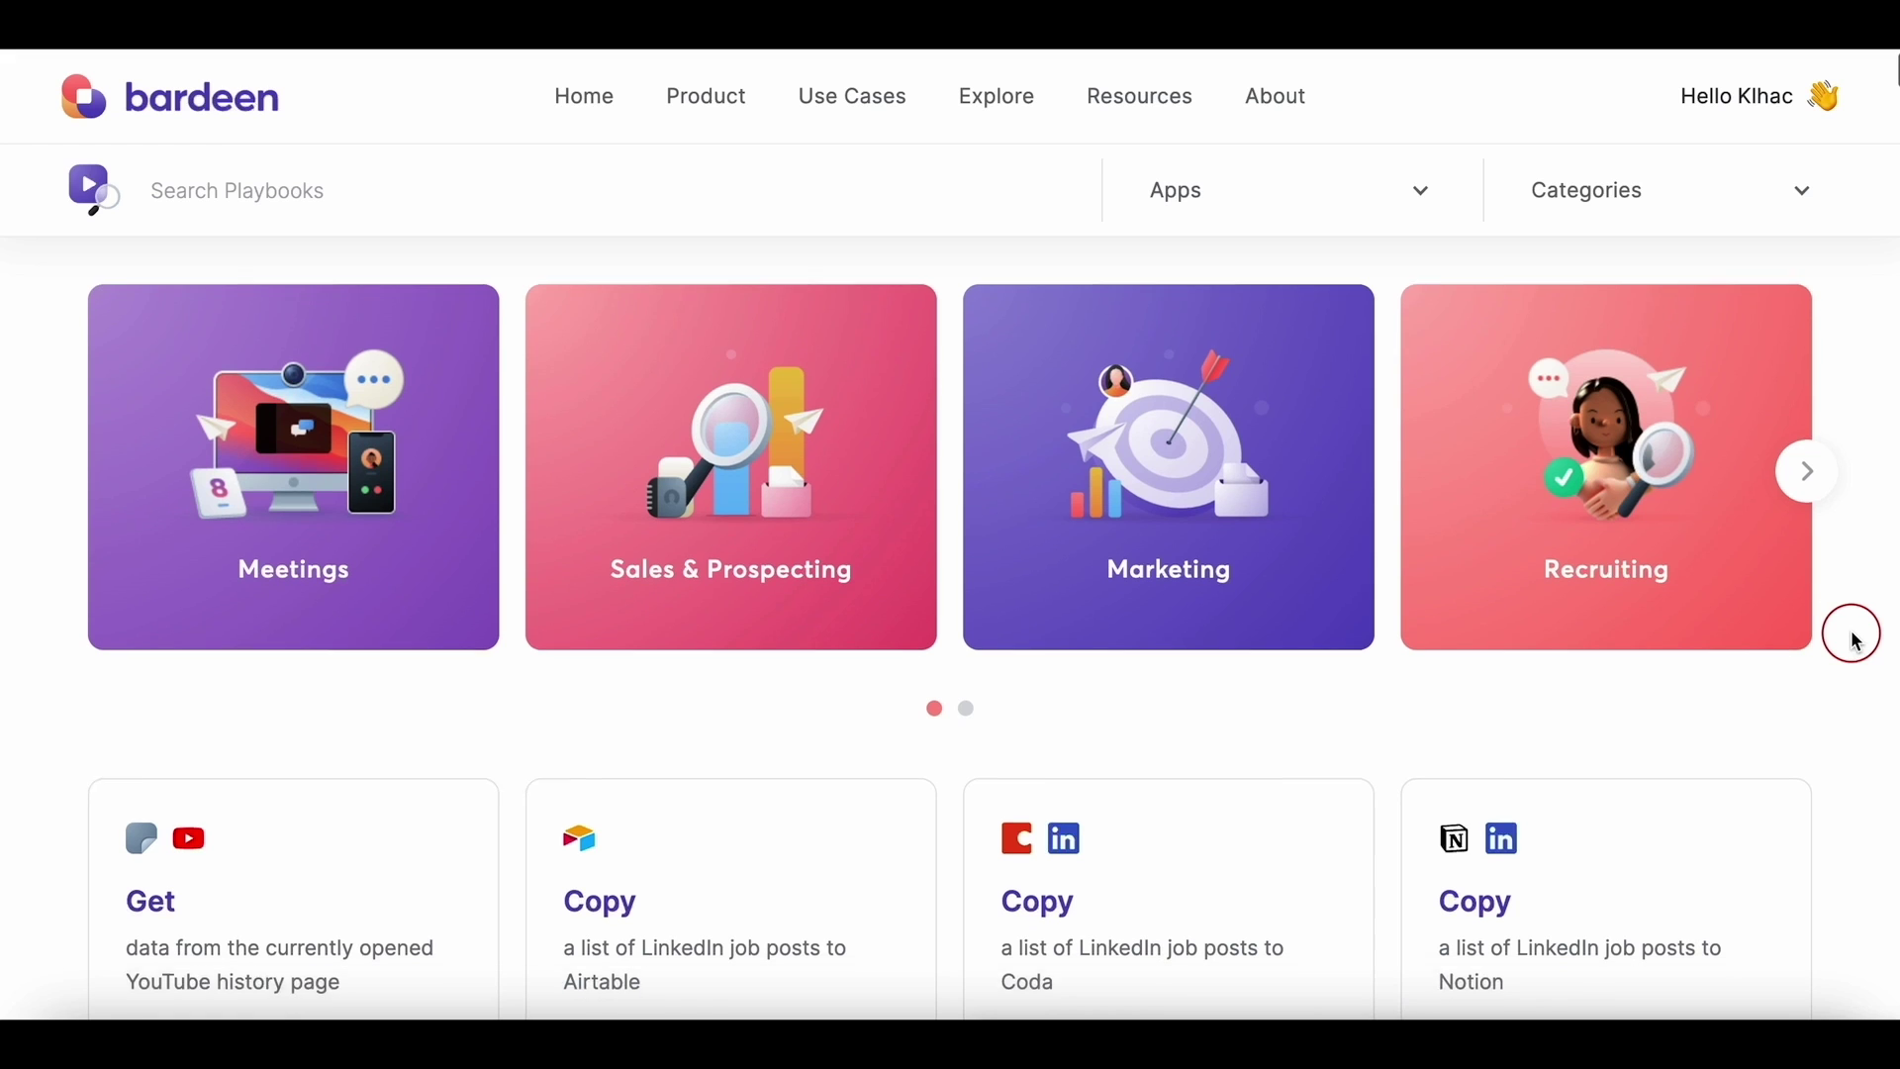
{"action": "scroll", "coordinate": [1856, 641], "scroll_direction": "down", "scroll_amount": 20}
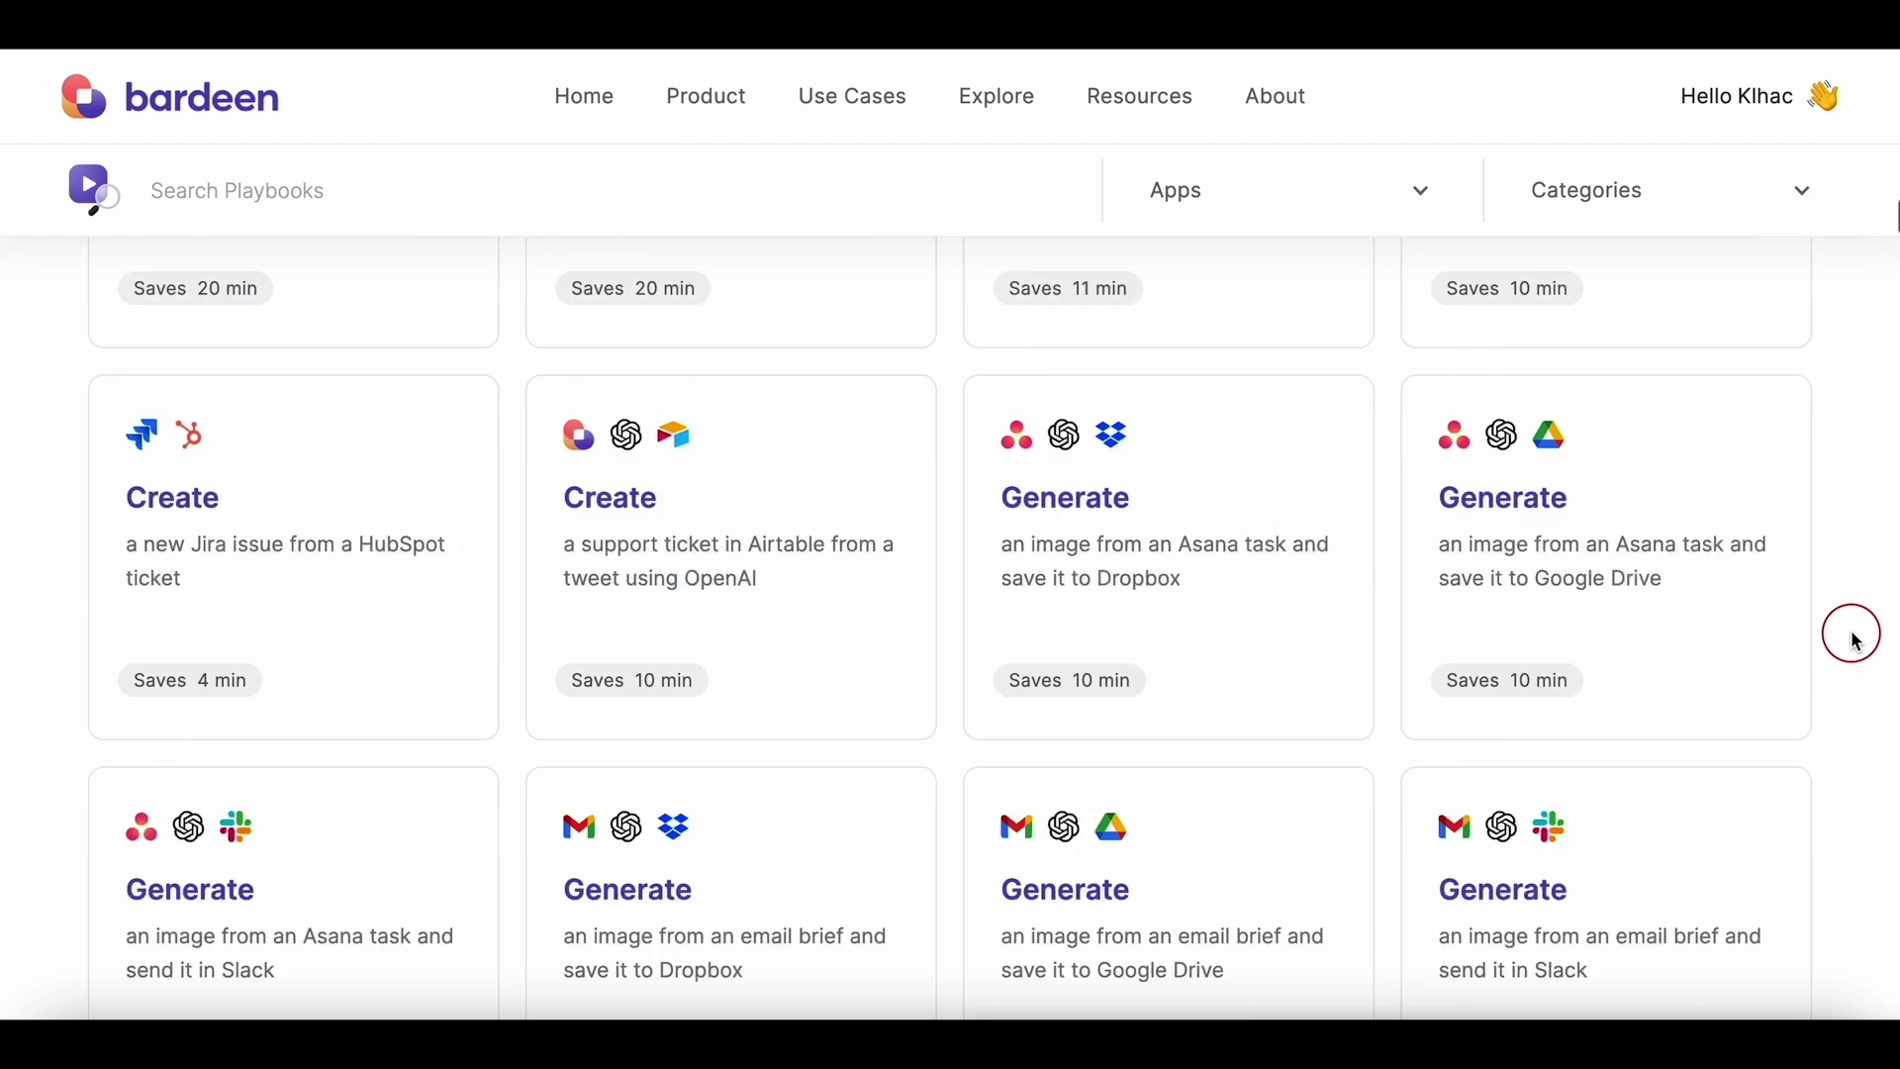
{"action": "scroll", "coordinate": [1857, 641], "scroll_direction": "down", "scroll_amount": 3}
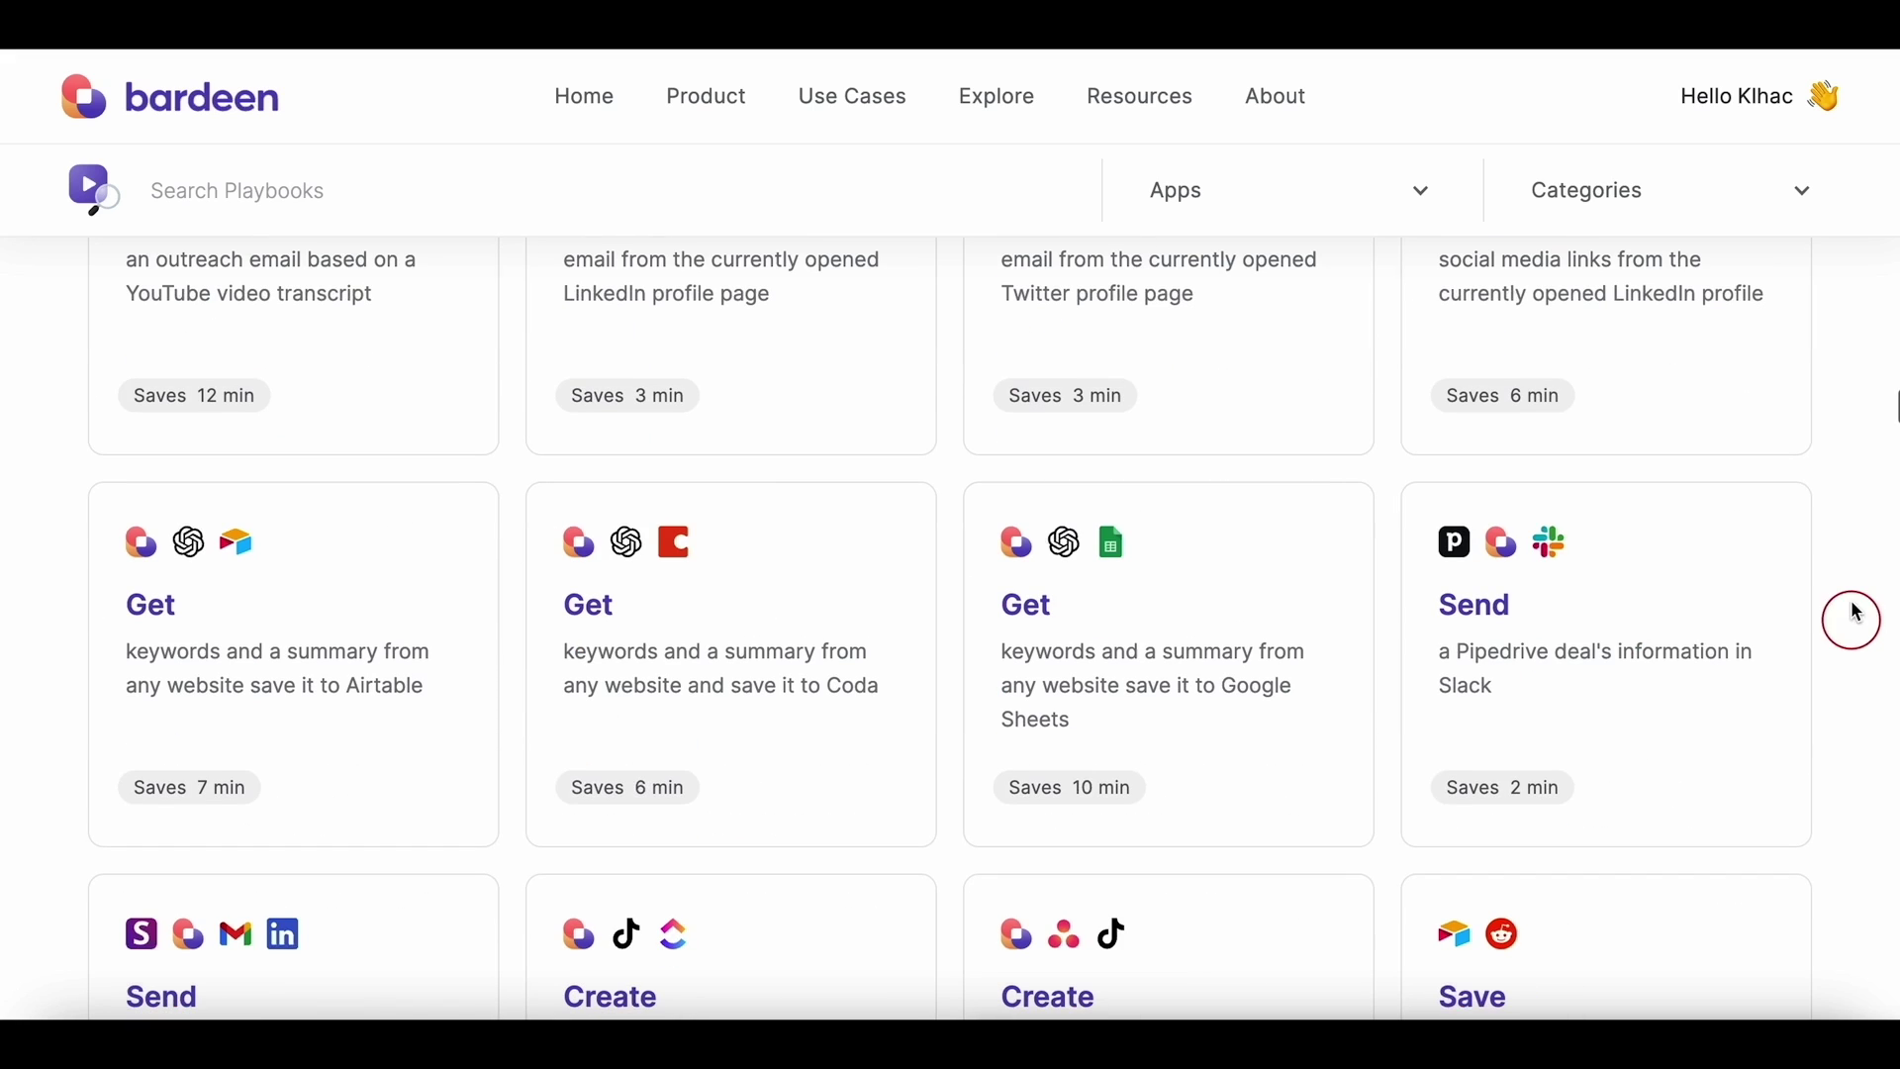
{"action": "scroll", "coordinate": [1852, 625], "scroll_direction": "down", "scroll_amount": 5}
{"action": "scroll", "coordinate": [1852, 625], "scroll_direction": "down", "scroll_amount": 20}
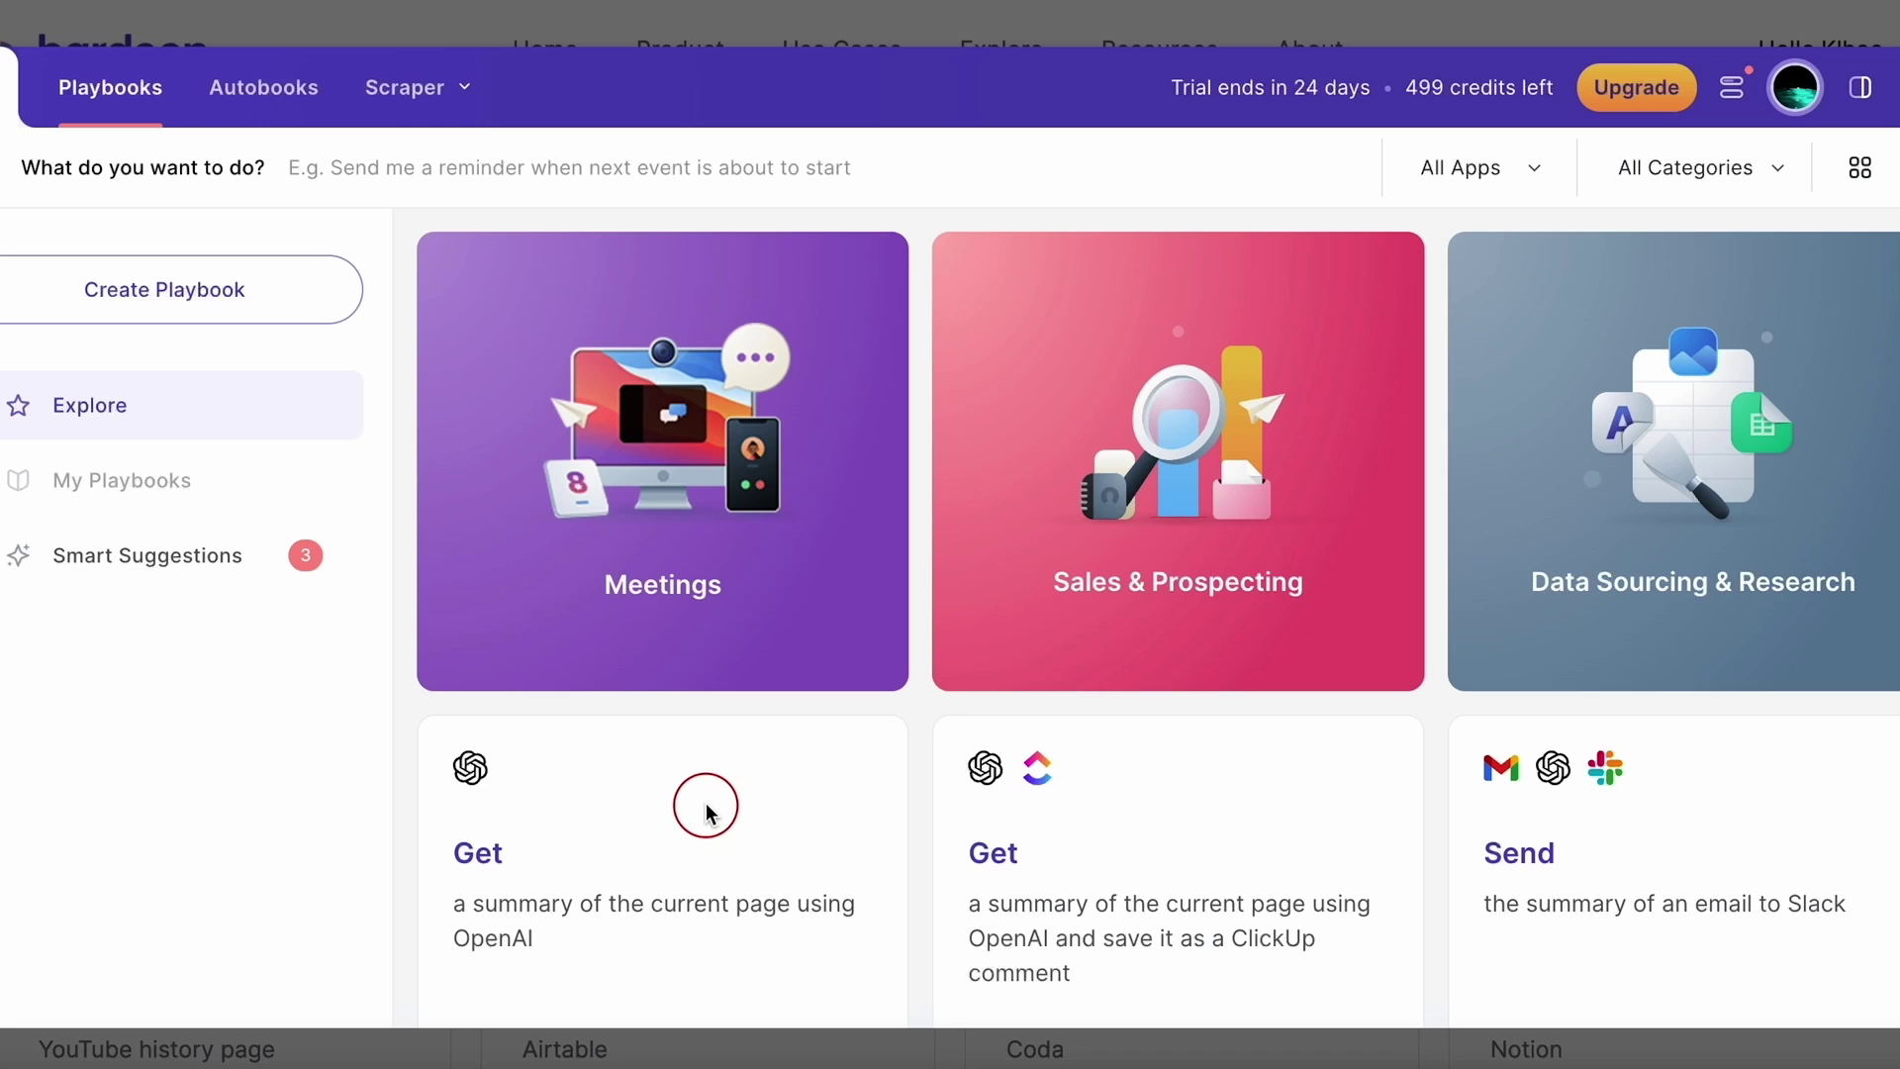
In the Bardeen extension, have the AI assistant build an automation from the request "send me by email all french football results every day"
{"action": "left_click", "coordinate": [388, 167]}
{"action": "type", "text": "send me by emai"}
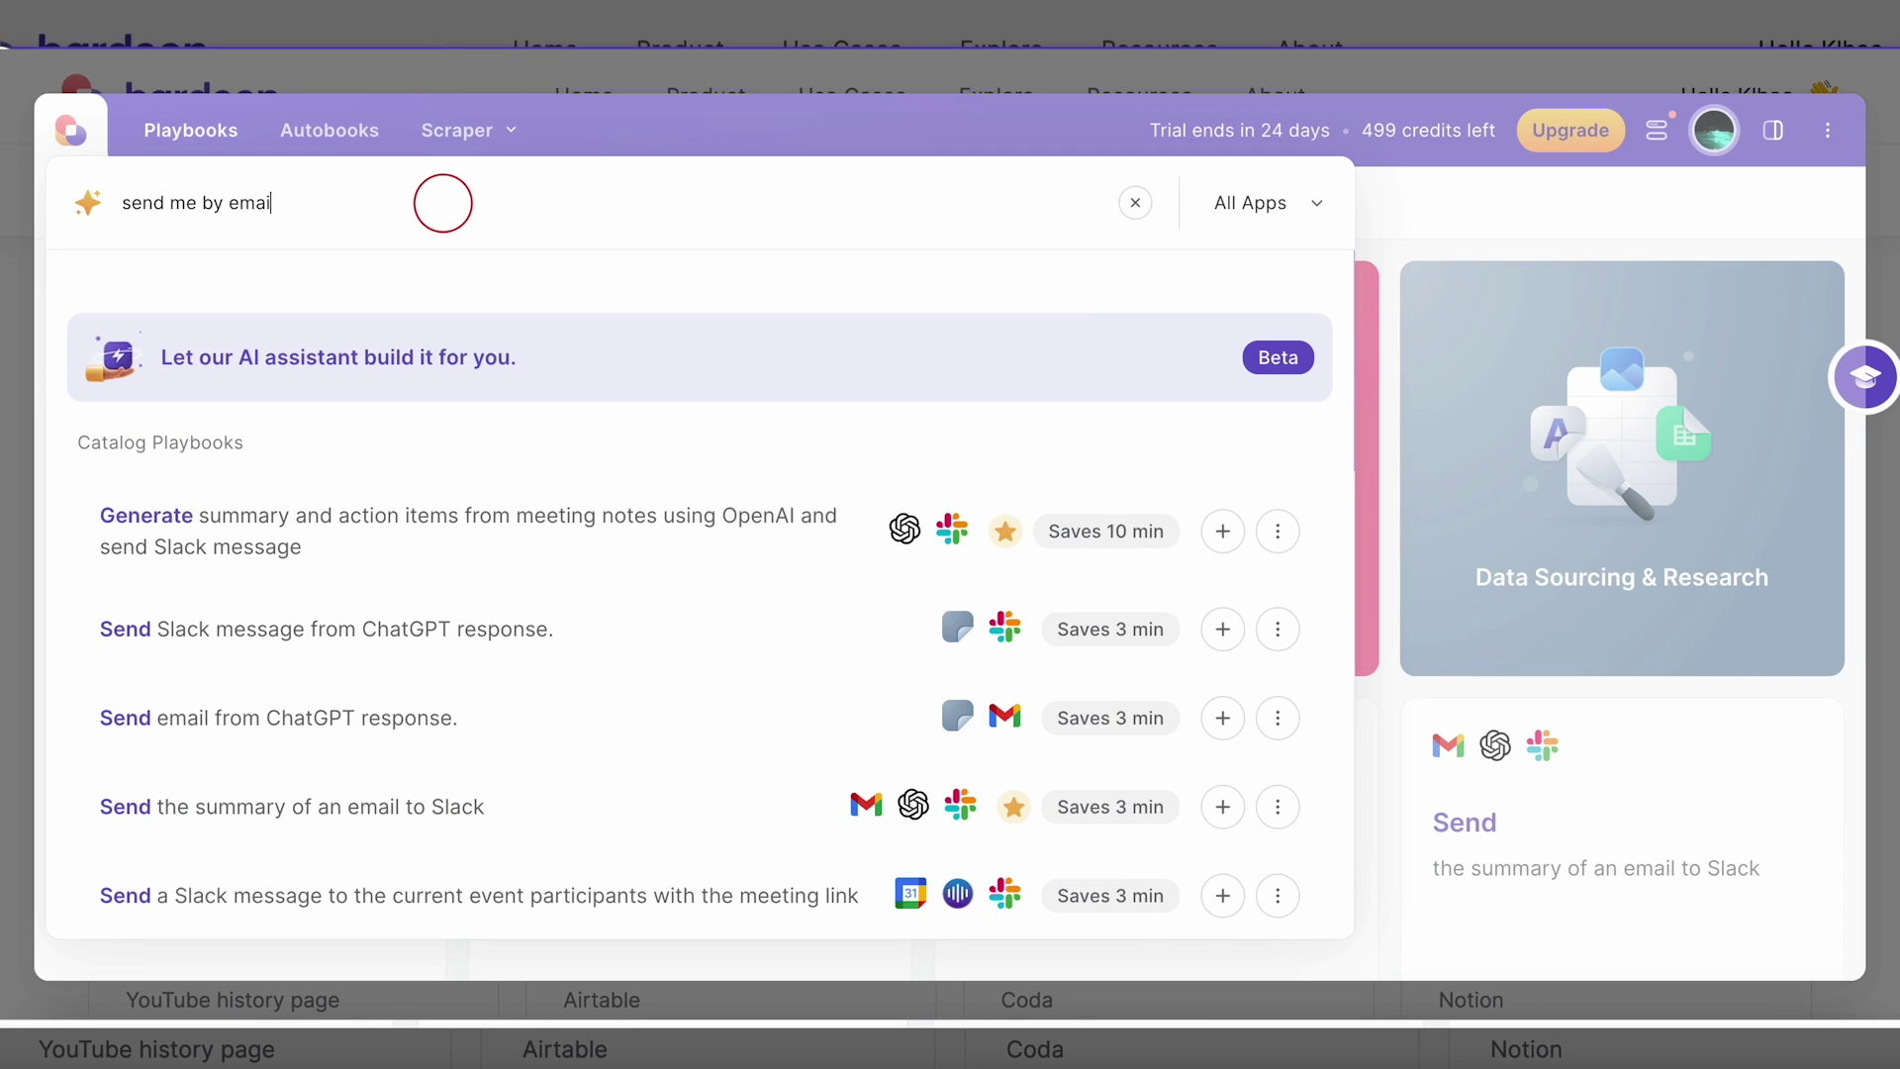
{"action": "type", "text": "l all french footbal"}
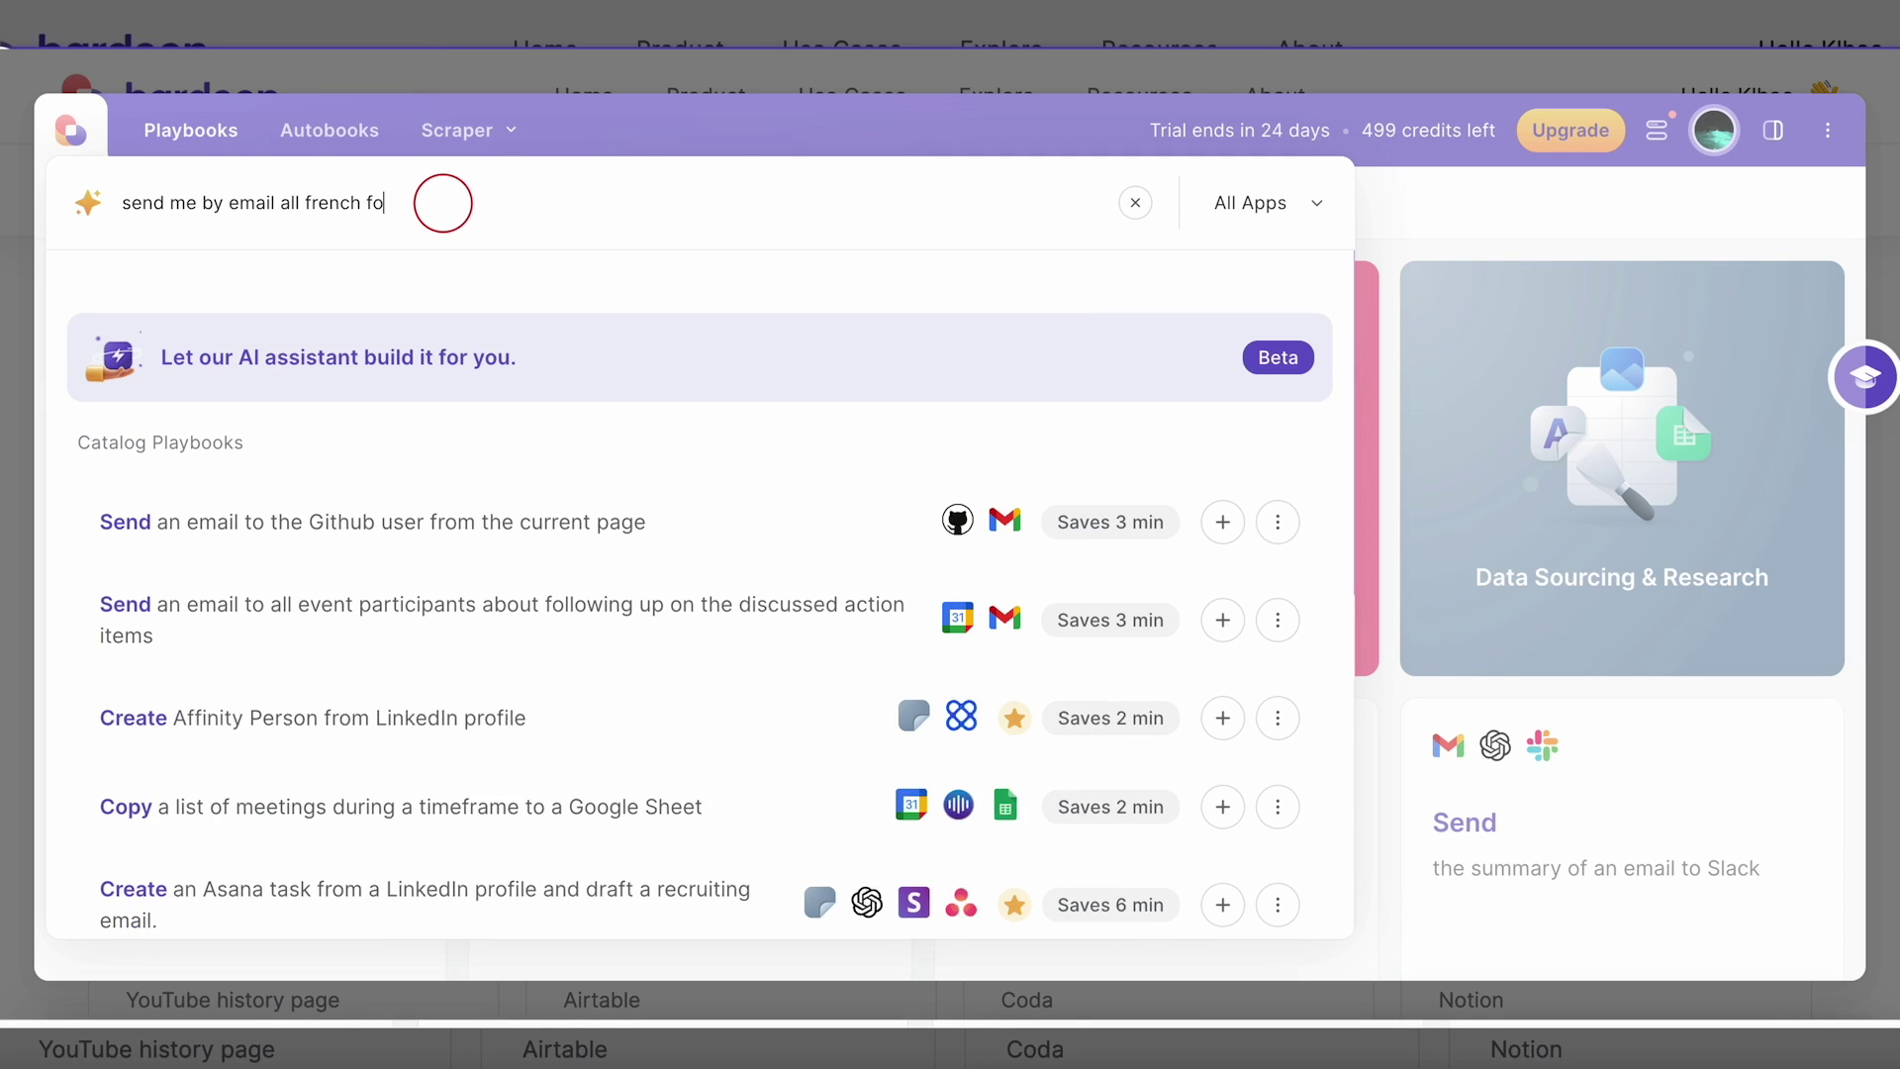
{"action": "type", "text": "l results every day"}
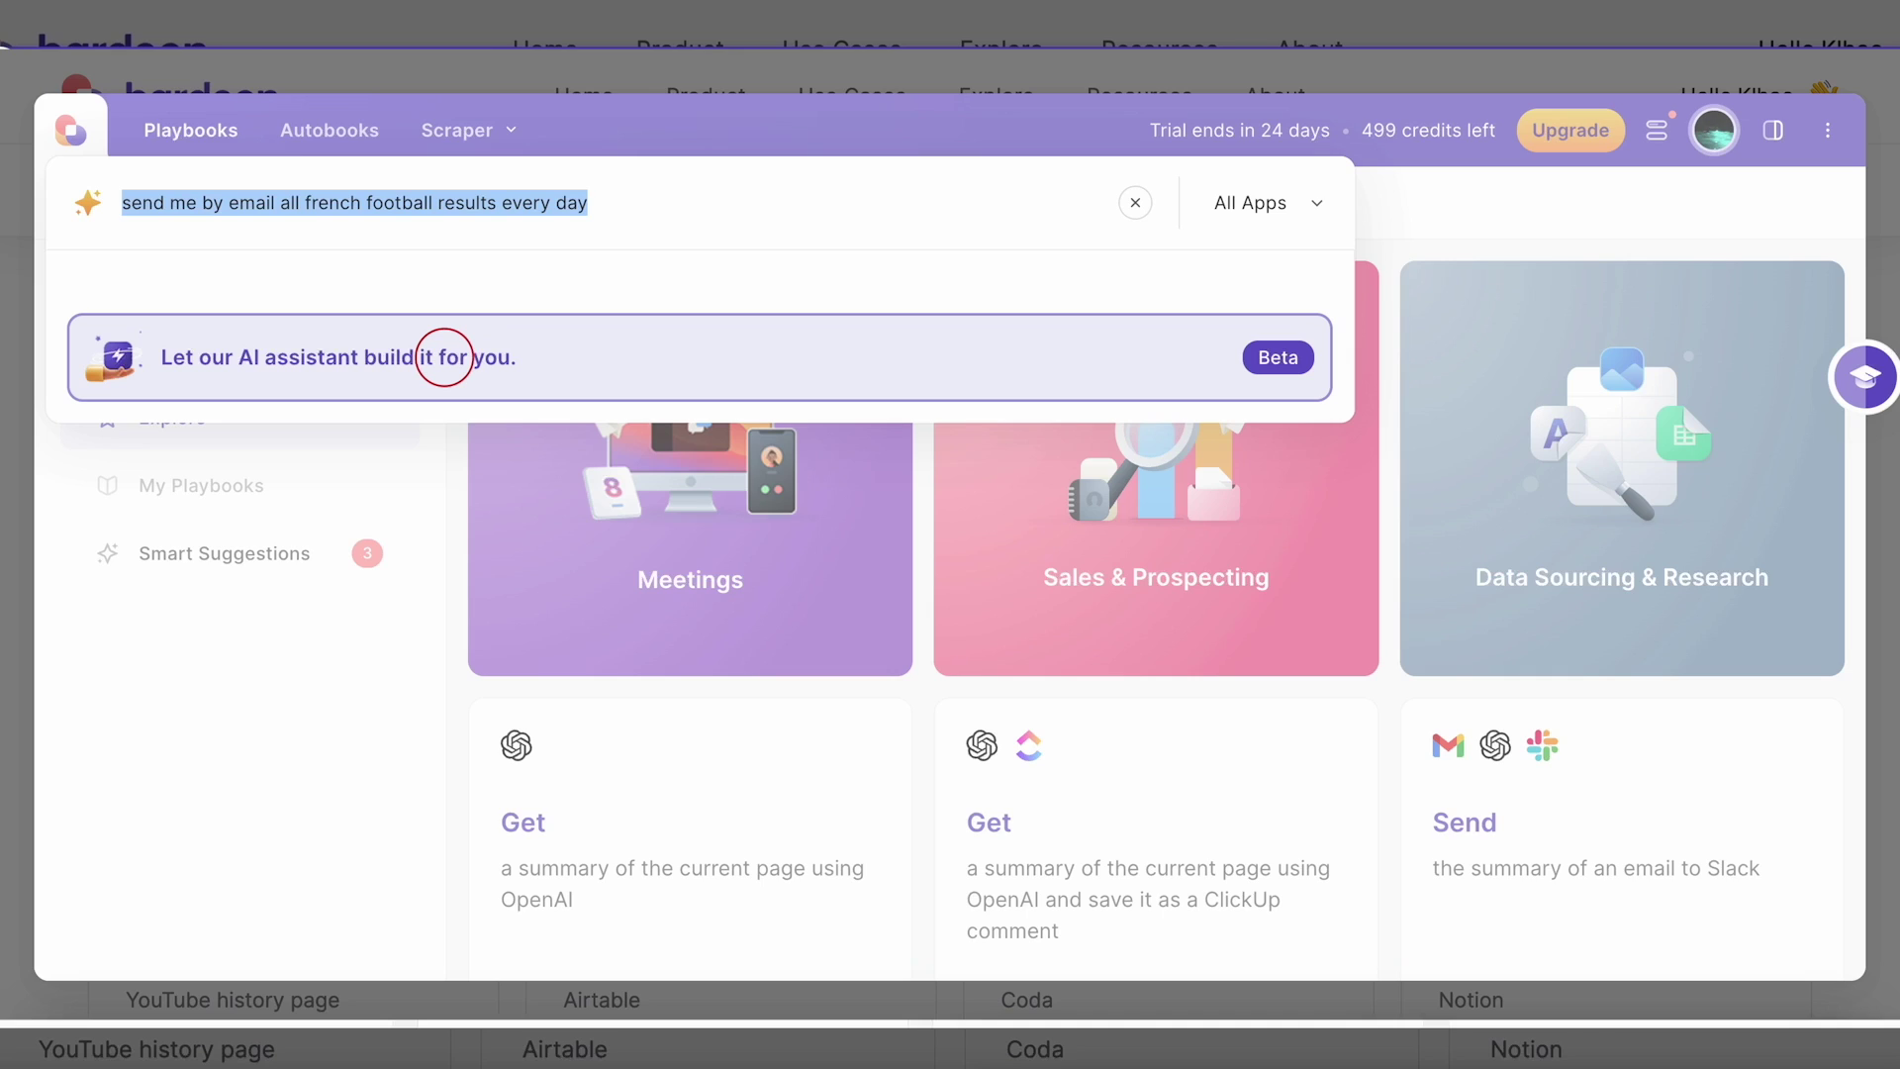
{"action": "left_click", "coordinate": [443, 357]}
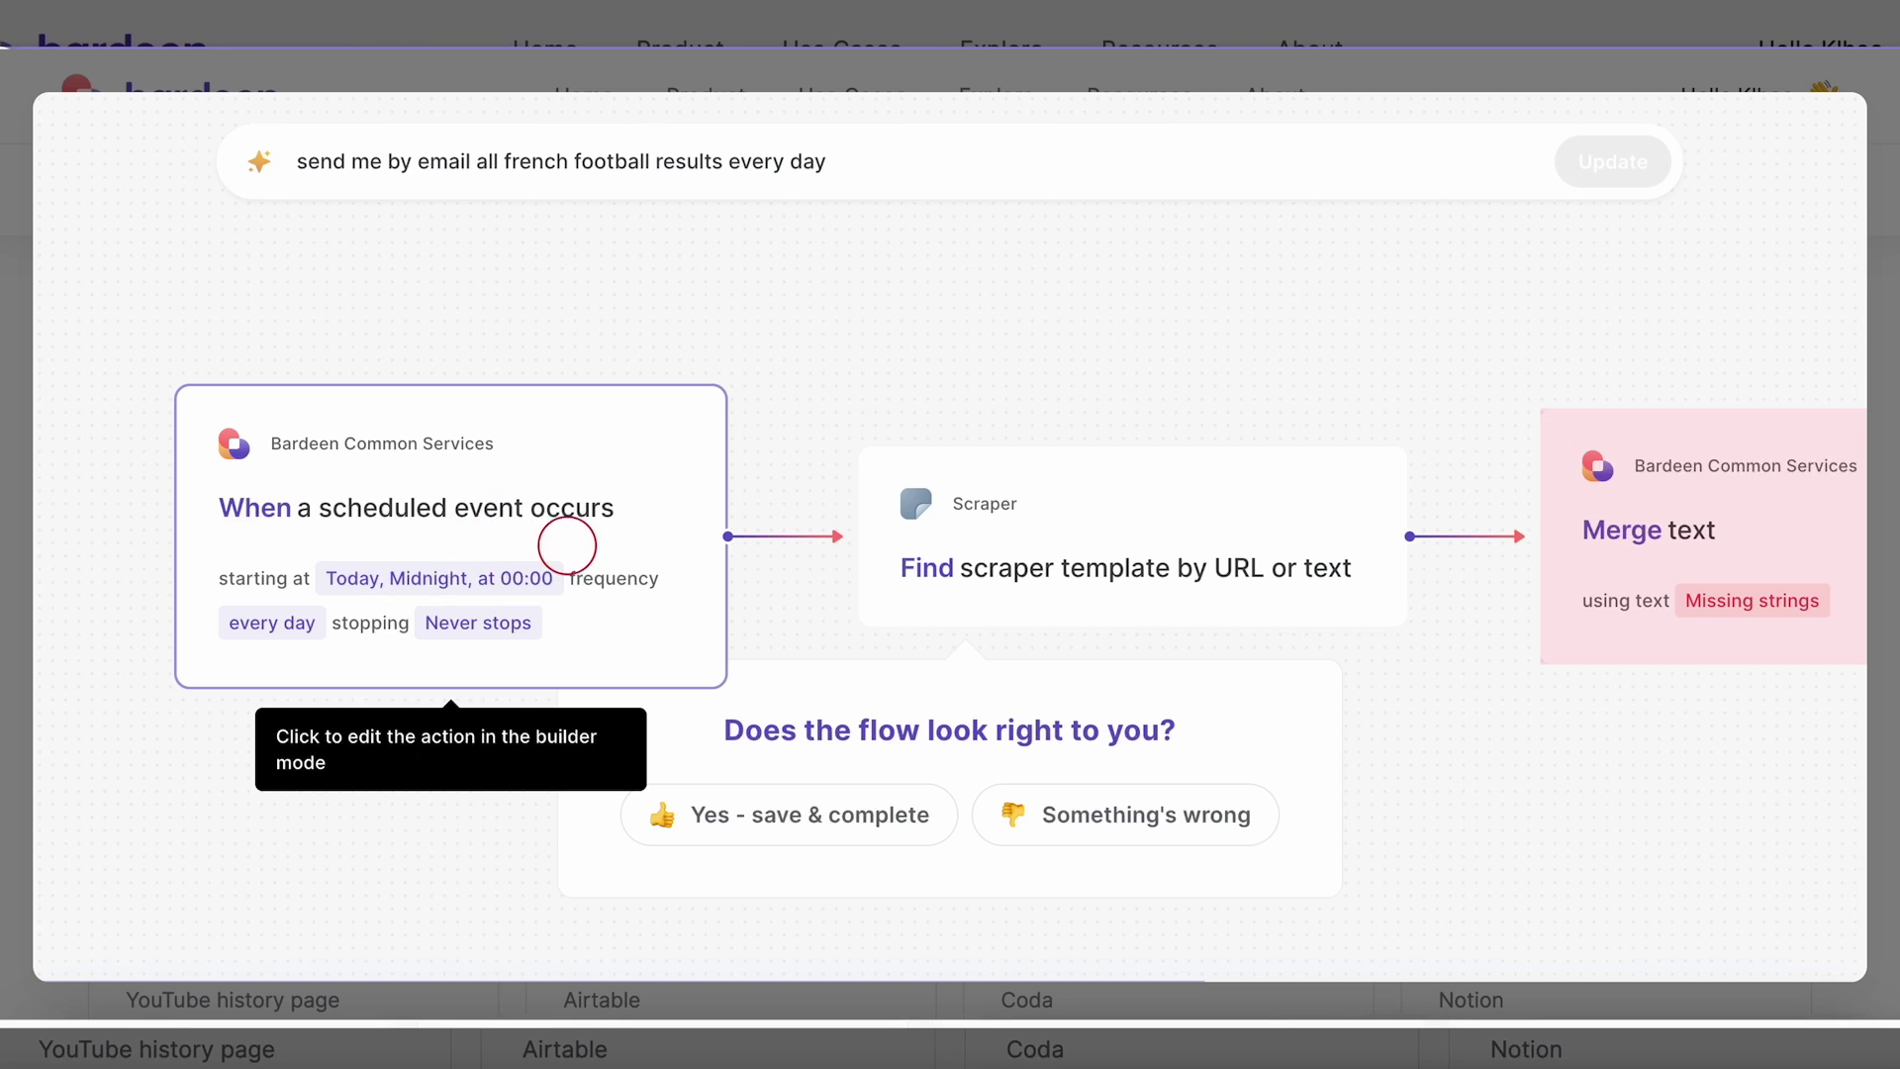
Examine the generated flow from the scheduled trigger through the scraper and merge text actions to the Google Mail send action
{"action": "scroll", "coordinate": [978, 362], "scroll_direction": "right", "scroll_amount": 1}
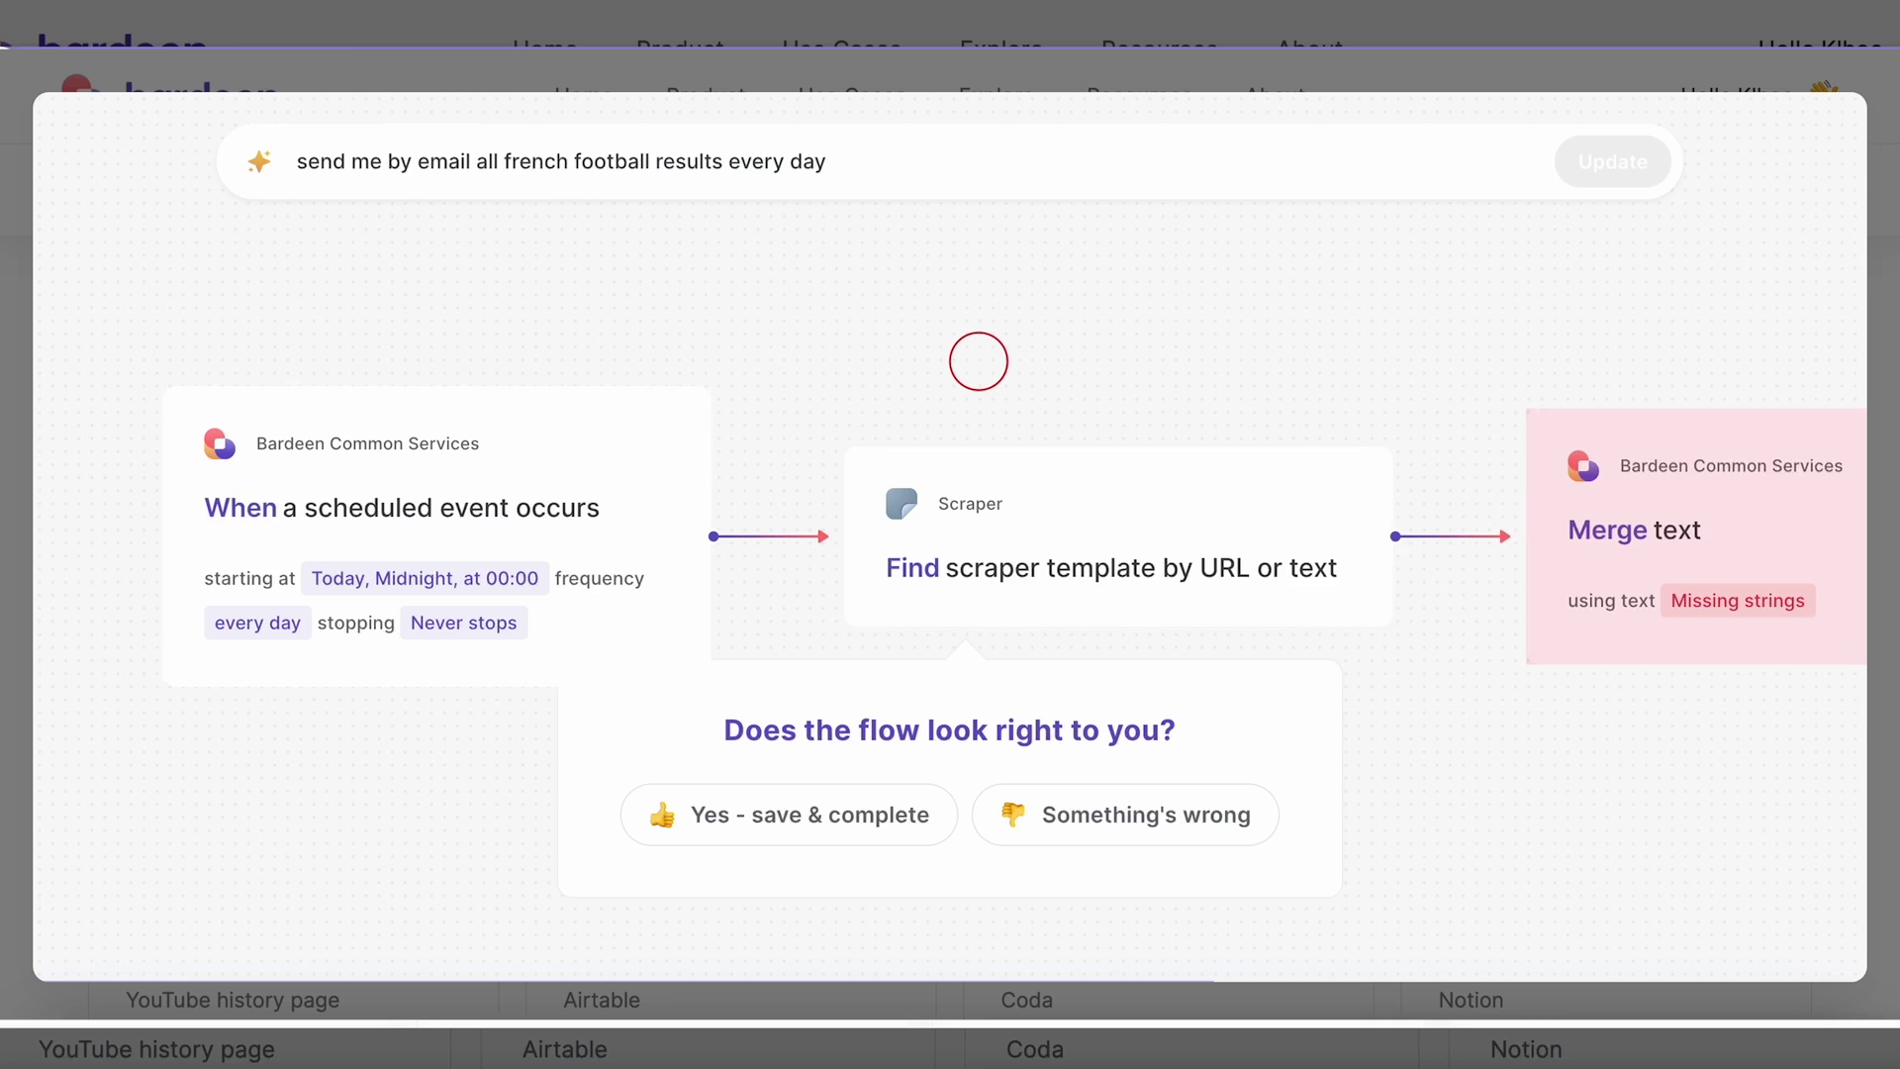
{"action": "scroll", "coordinate": [978, 361], "scroll_direction": "right", "scroll_amount": 5}
{"action": "scroll", "coordinate": [977, 362], "scroll_direction": "right", "scroll_amount": 4}
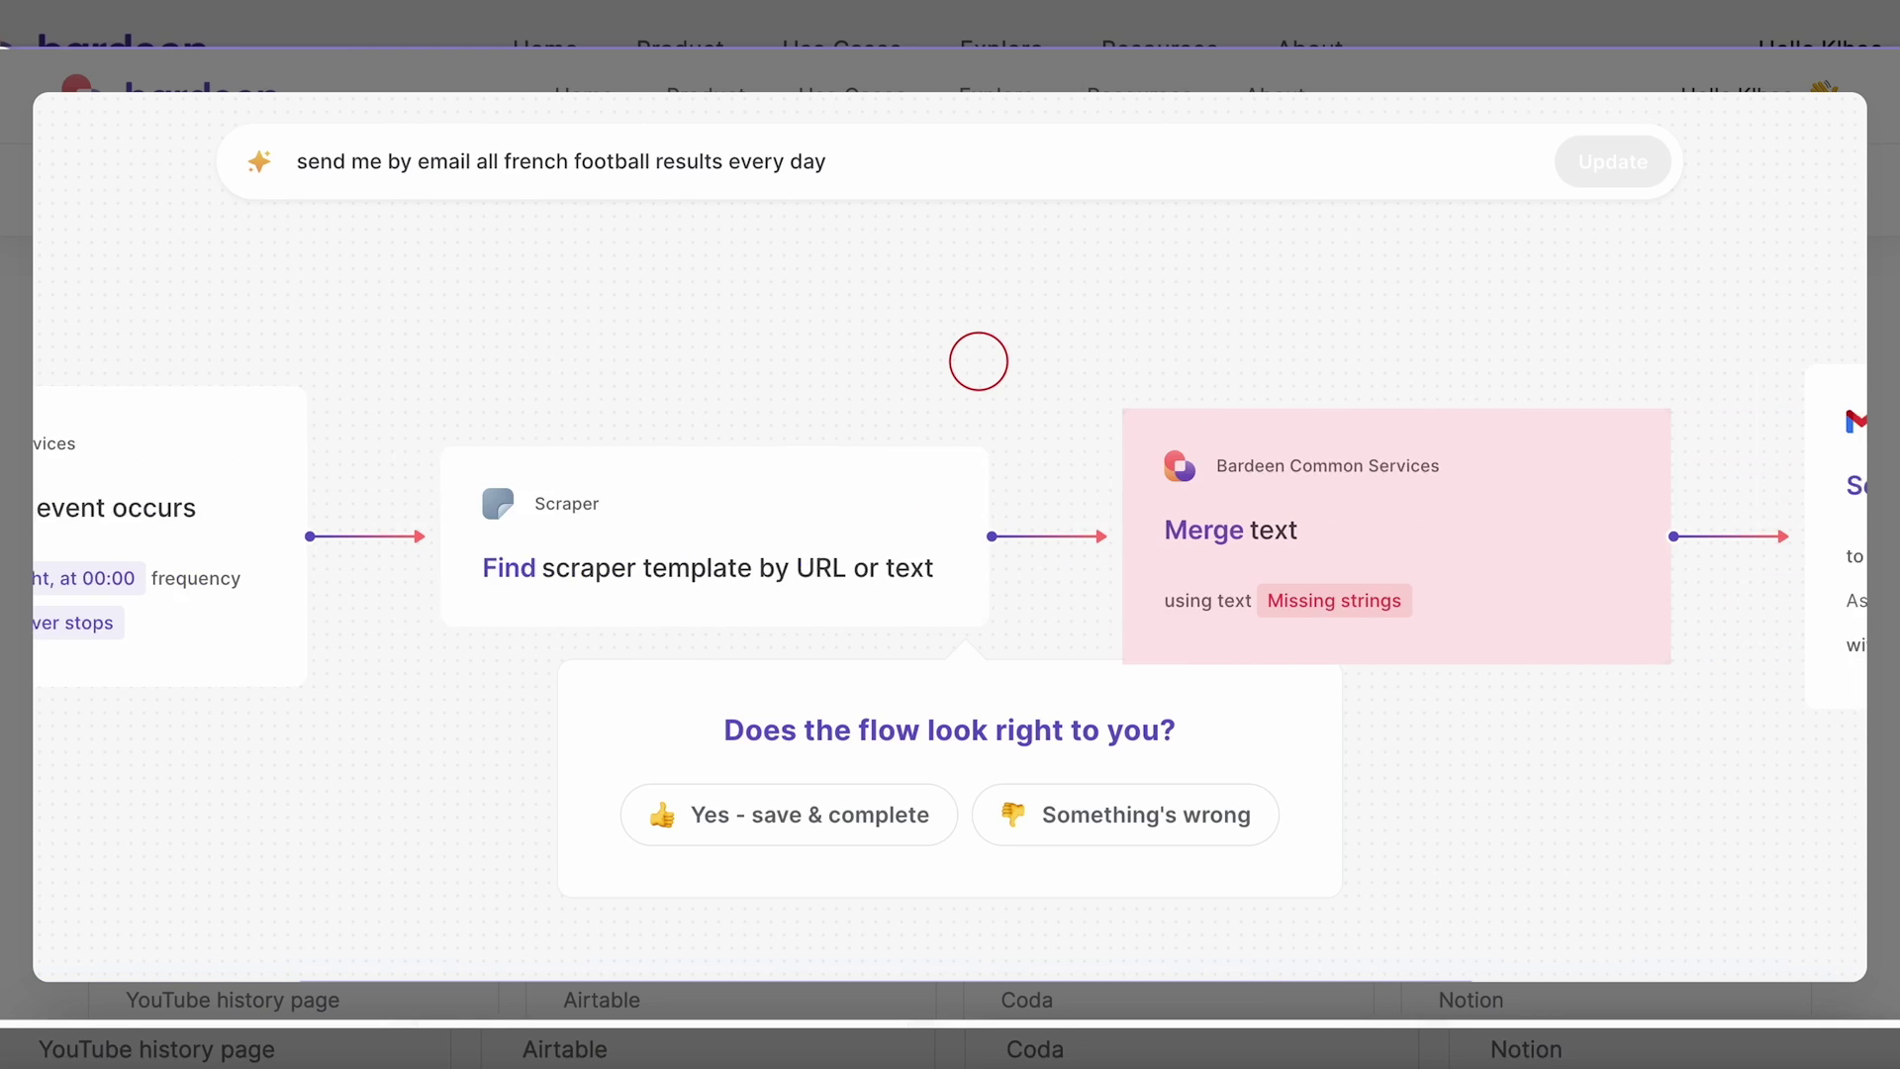
{"action": "scroll", "coordinate": [978, 361], "scroll_direction": "right", "scroll_amount": 3}
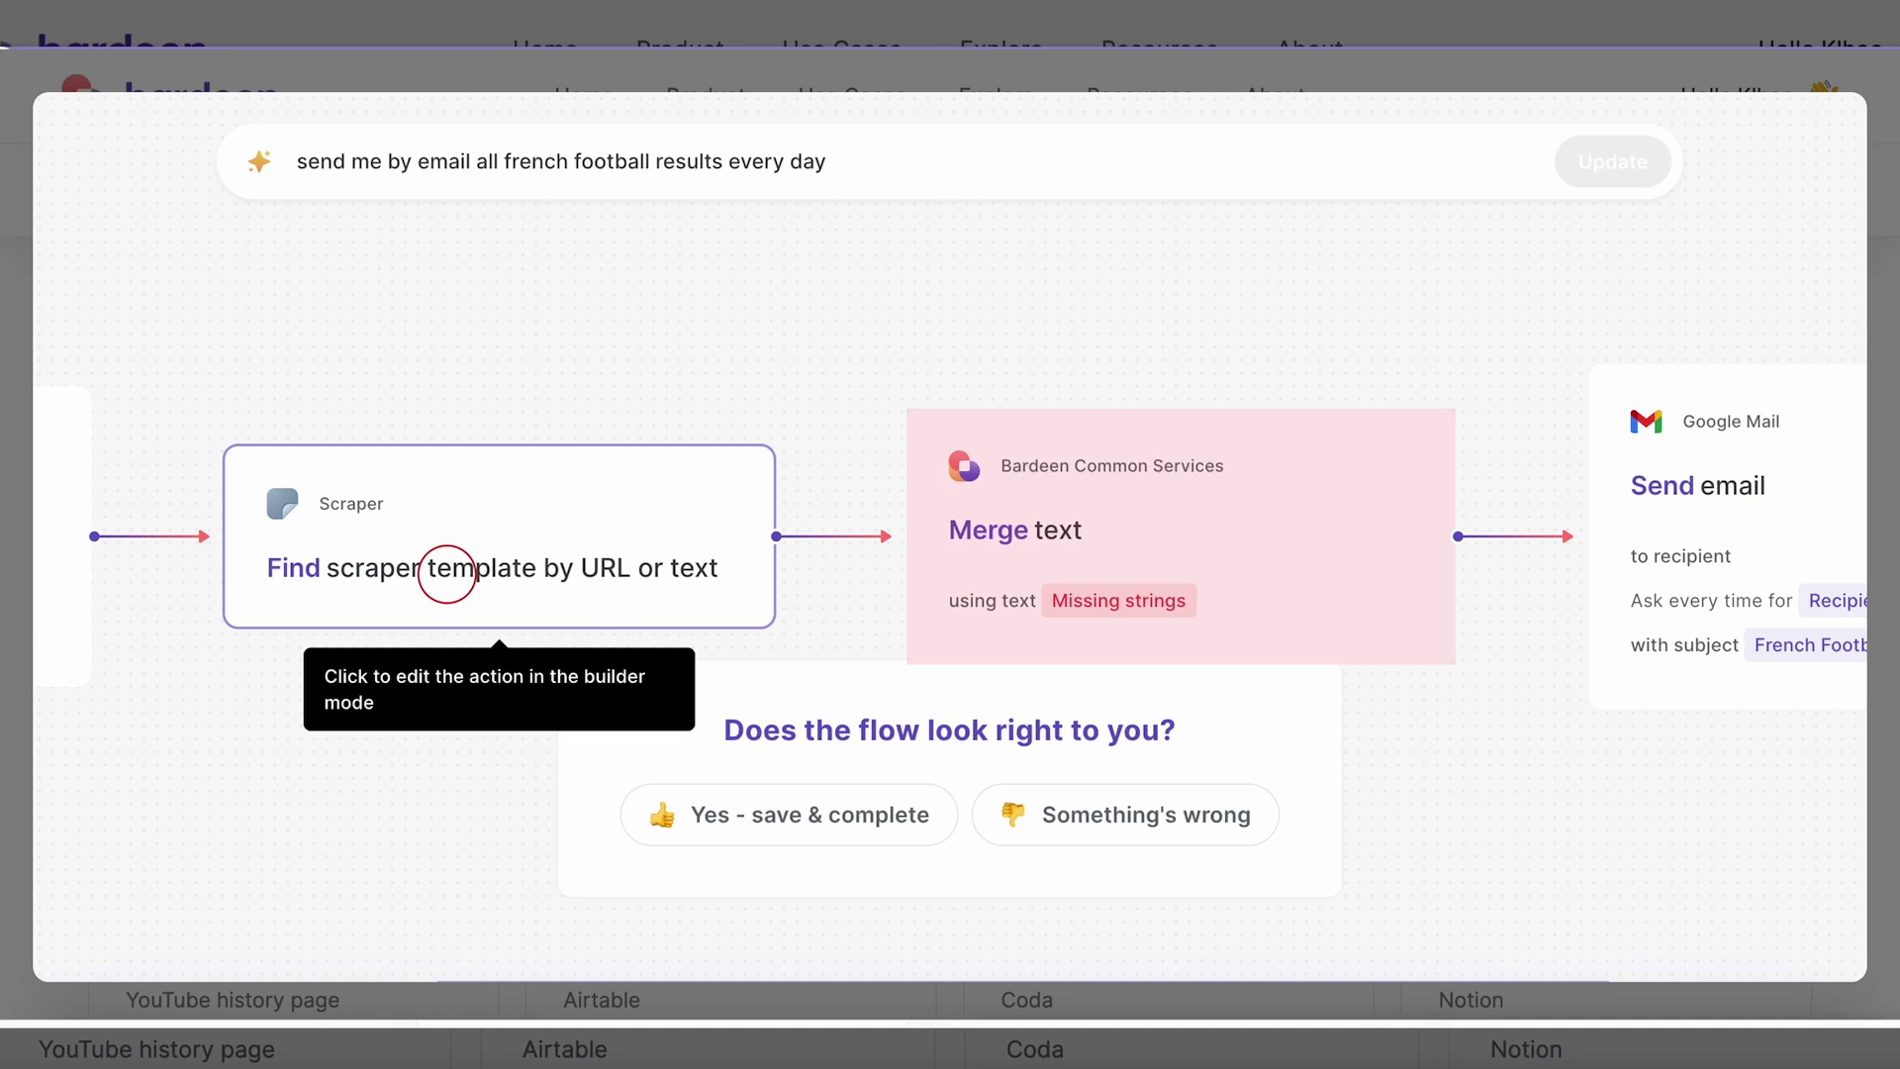
{"action": "scroll", "coordinate": [1052, 360], "scroll_direction": "right", "scroll_amount": 4}
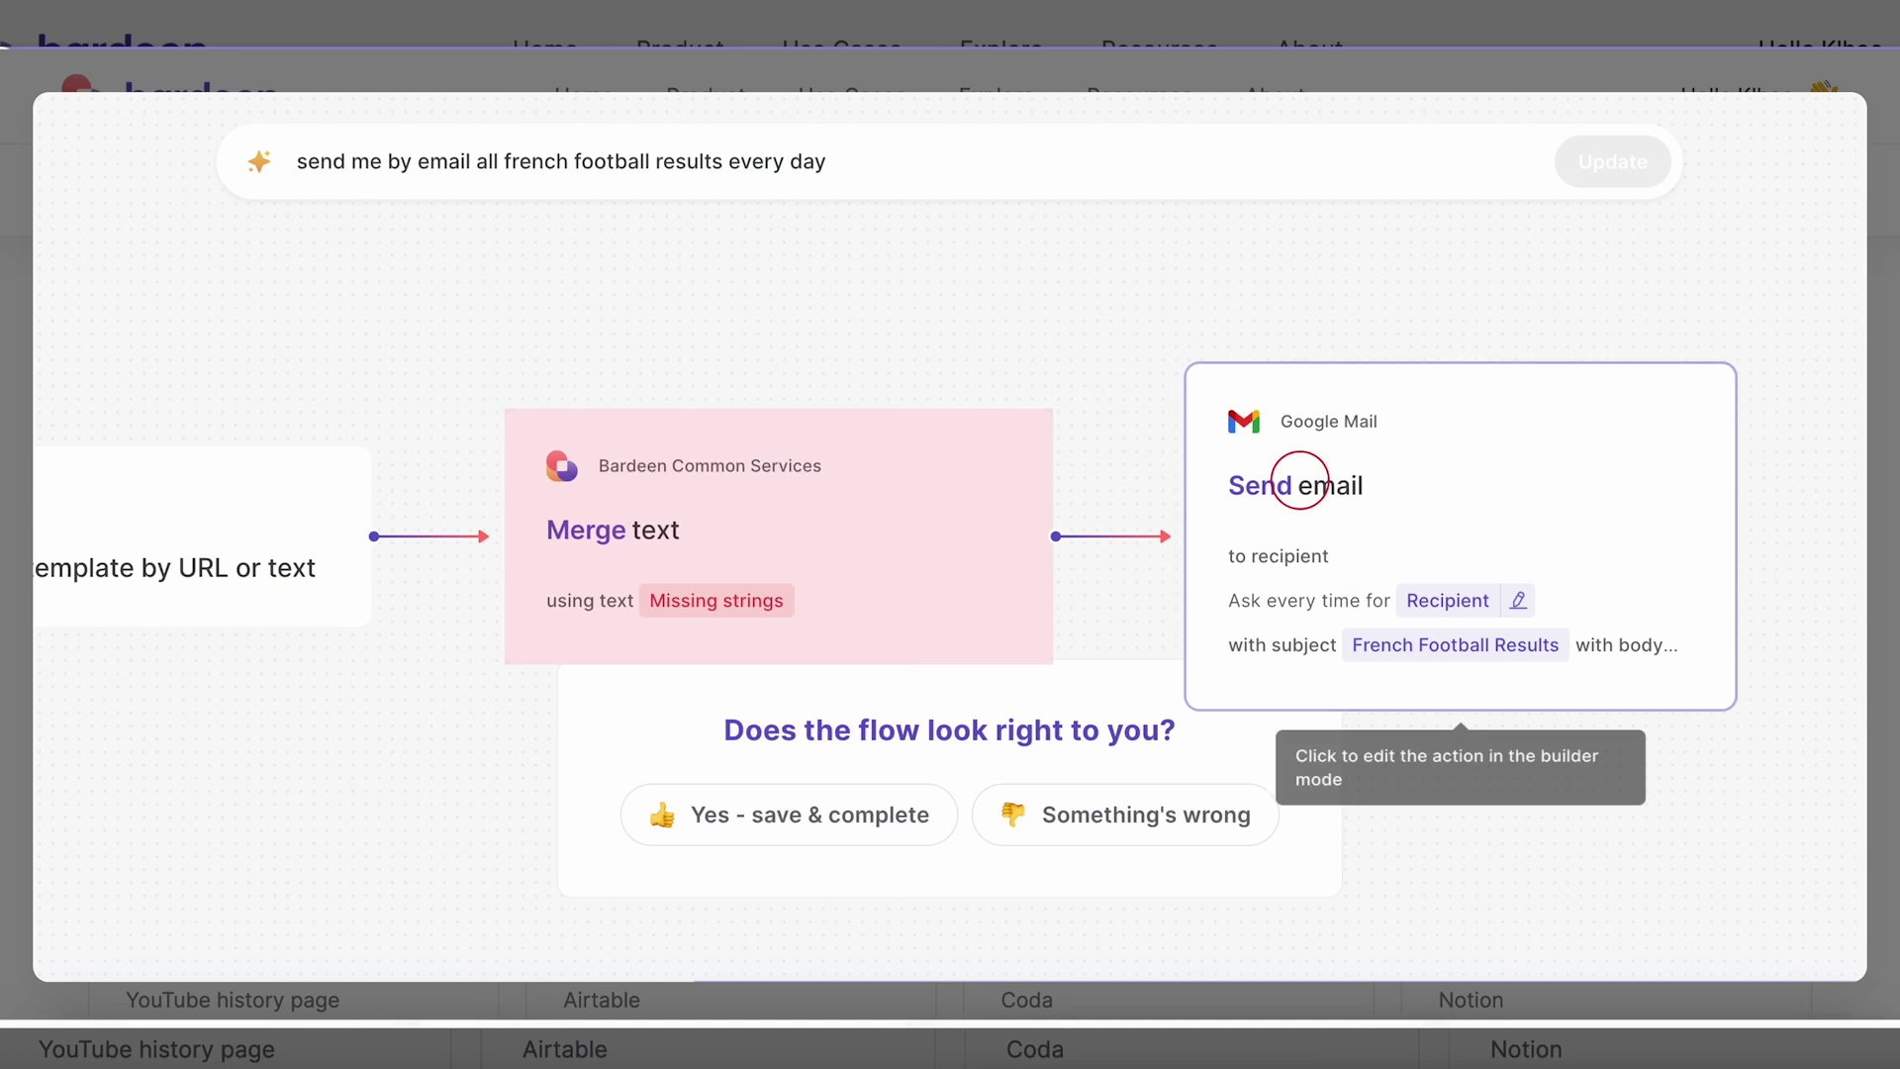